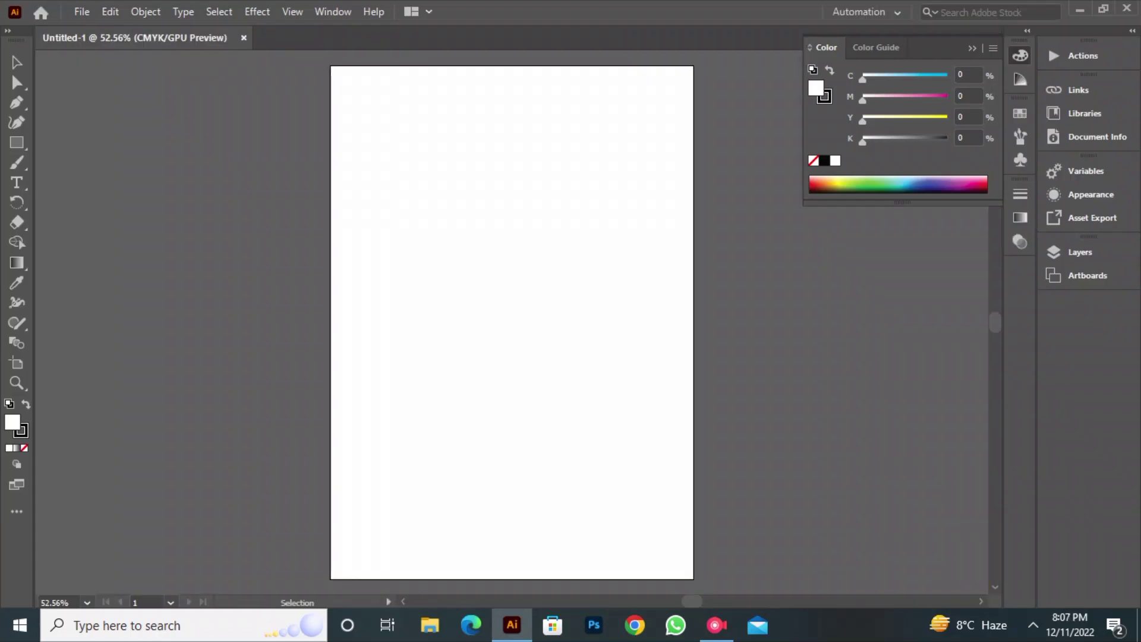
# - Place the "jewelry shop" image on the artboard, position it near the centre, and deselect it
pyautogui.click(82, 11)
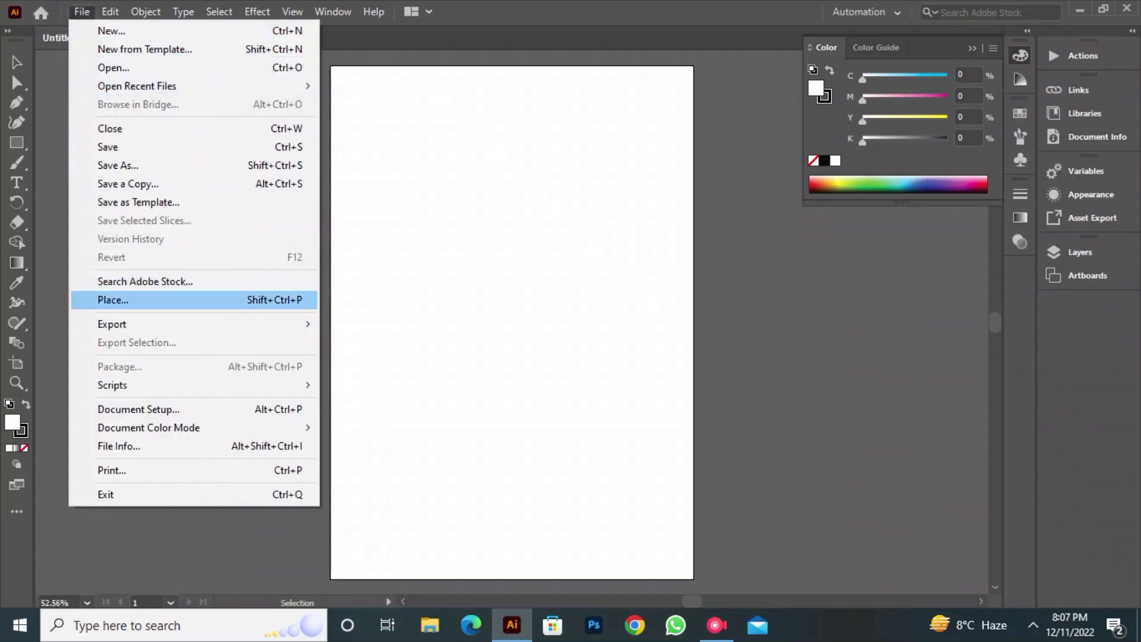
pyautogui.click(102, 296)
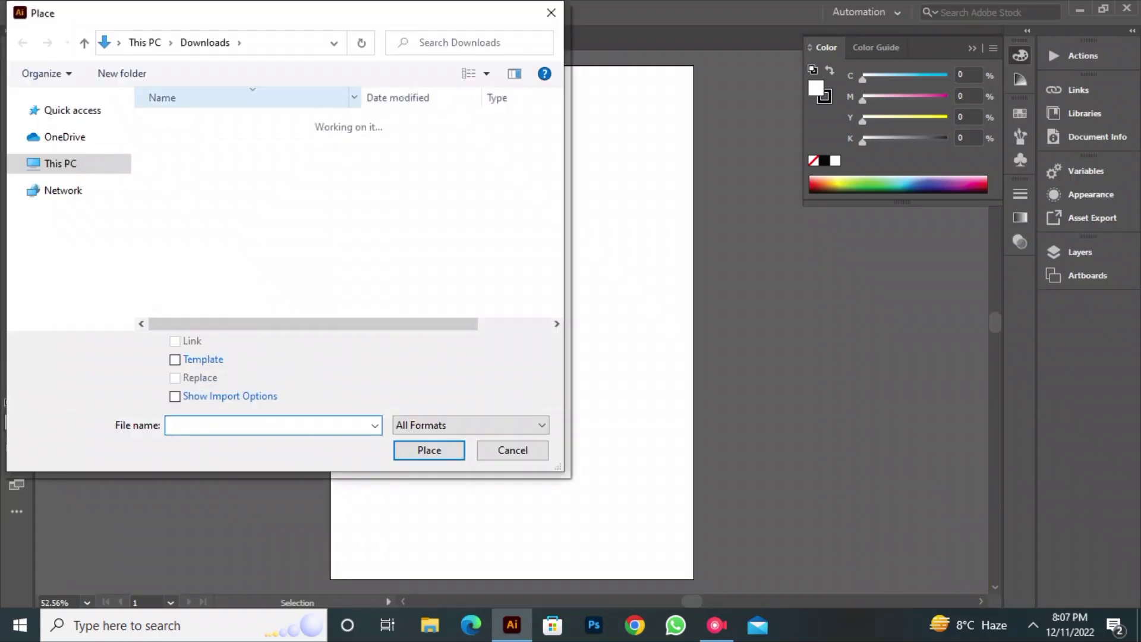
pyautogui.click(194, 180)
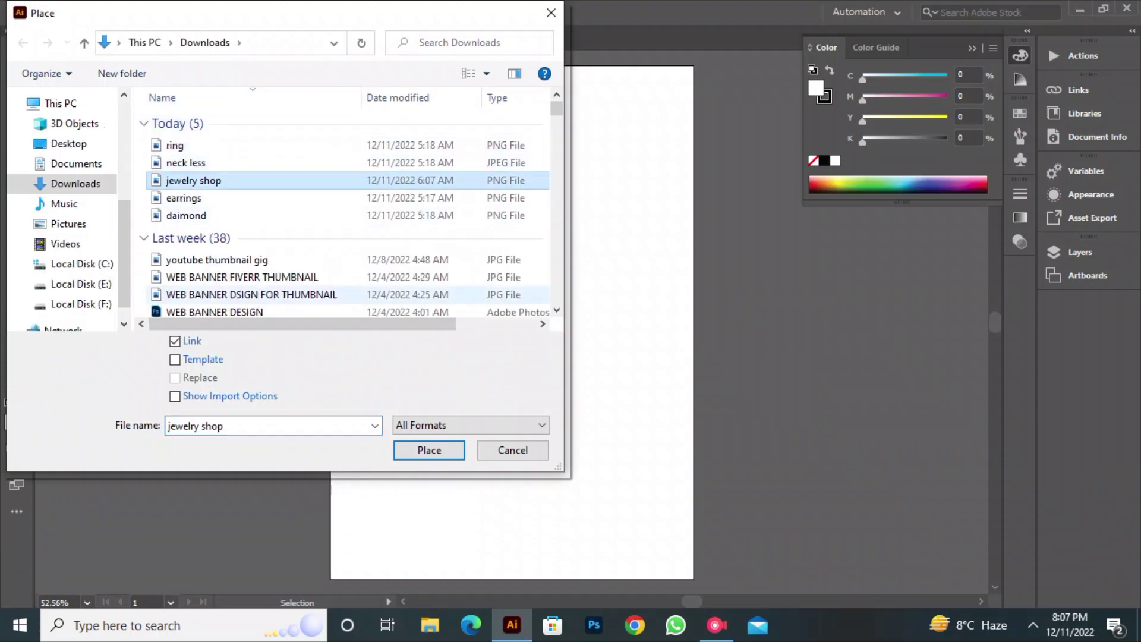
pyautogui.click(429, 450)
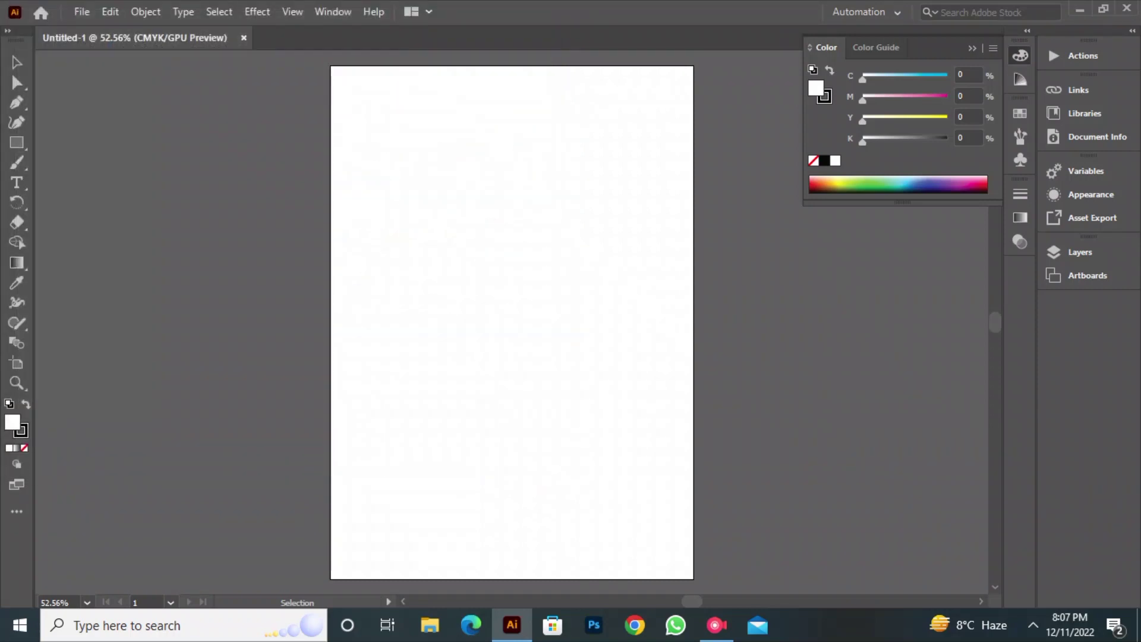
pyautogui.moveTo(375, 162); pyautogui.dragTo(624, 432)
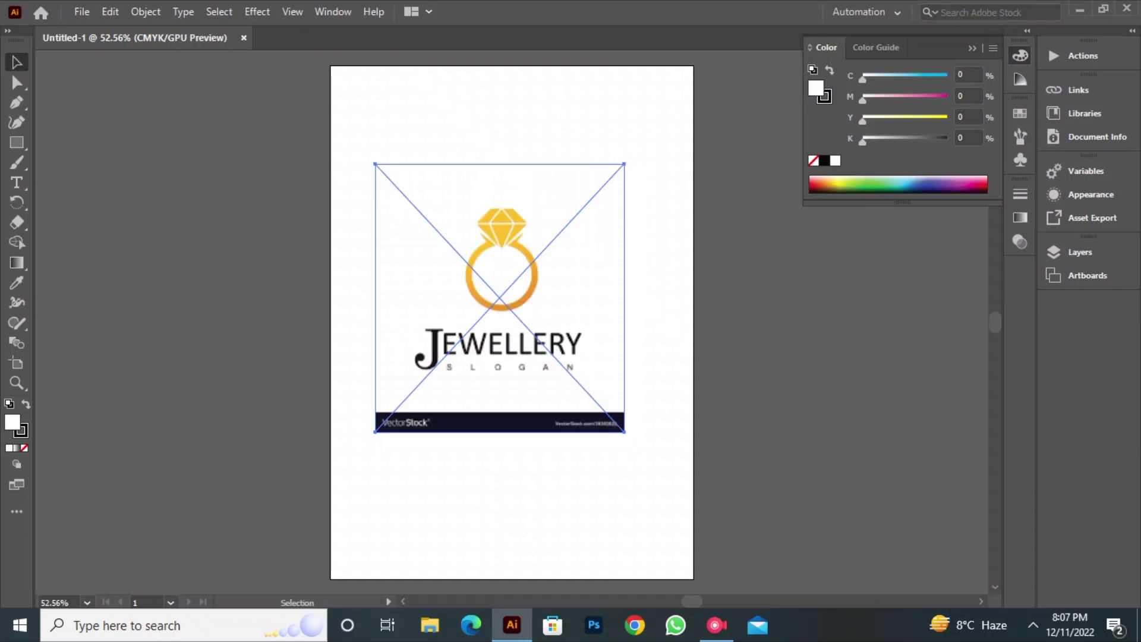
pyautogui.moveTo(499, 298); pyautogui.dragTo(513, 328)
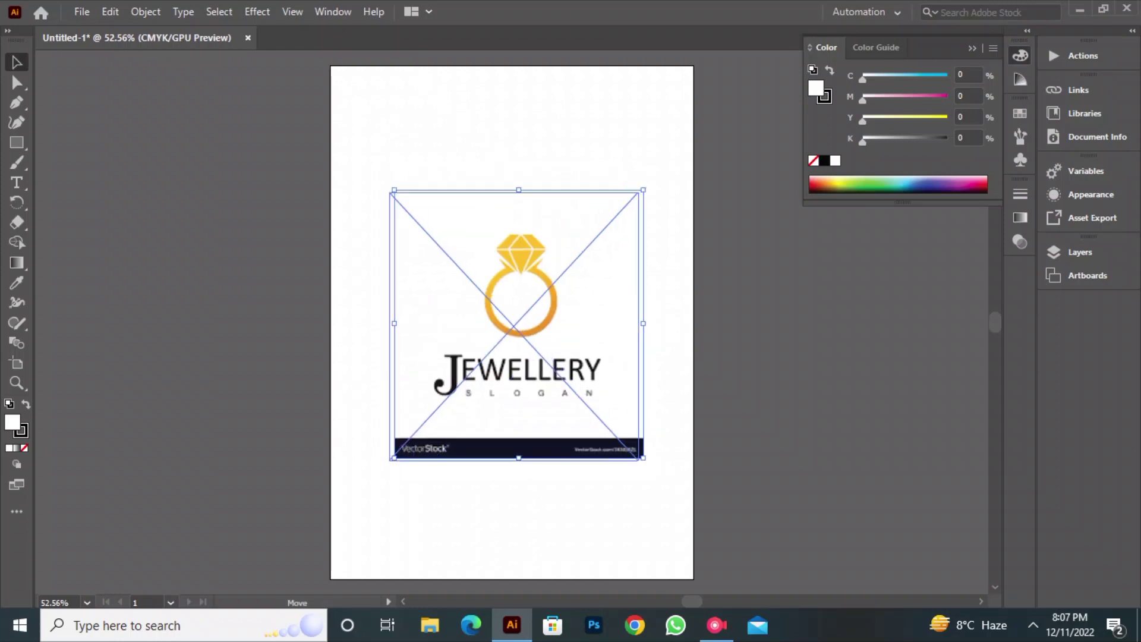
pyautogui.hotkey('ctrl', 'shift', 'a')
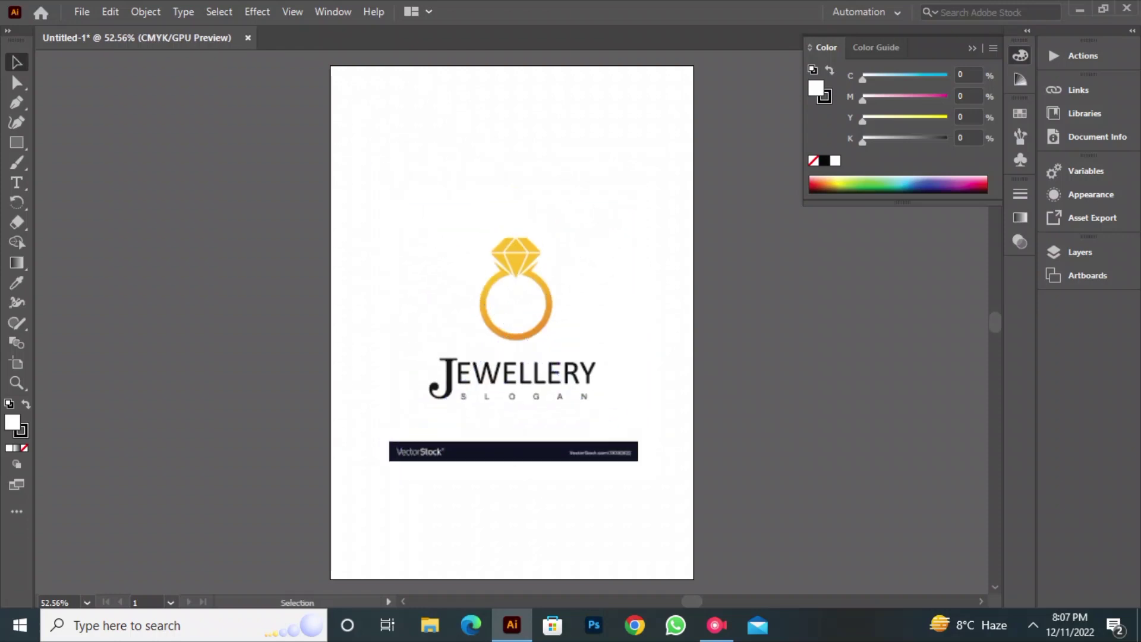
# - Draw a rectangle covering the whole artboard and fill it with green (C 78.43, M 0, Y 100, K 0)
pyautogui.press('m')
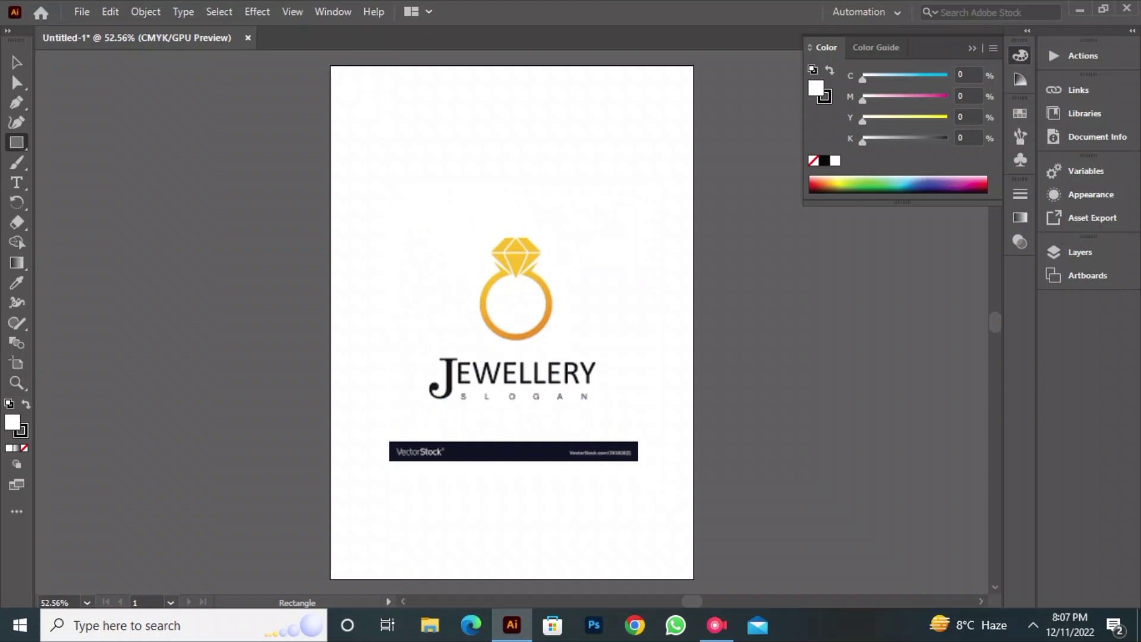
pyautogui.moveTo(331, 66); pyautogui.dragTo(693, 578)
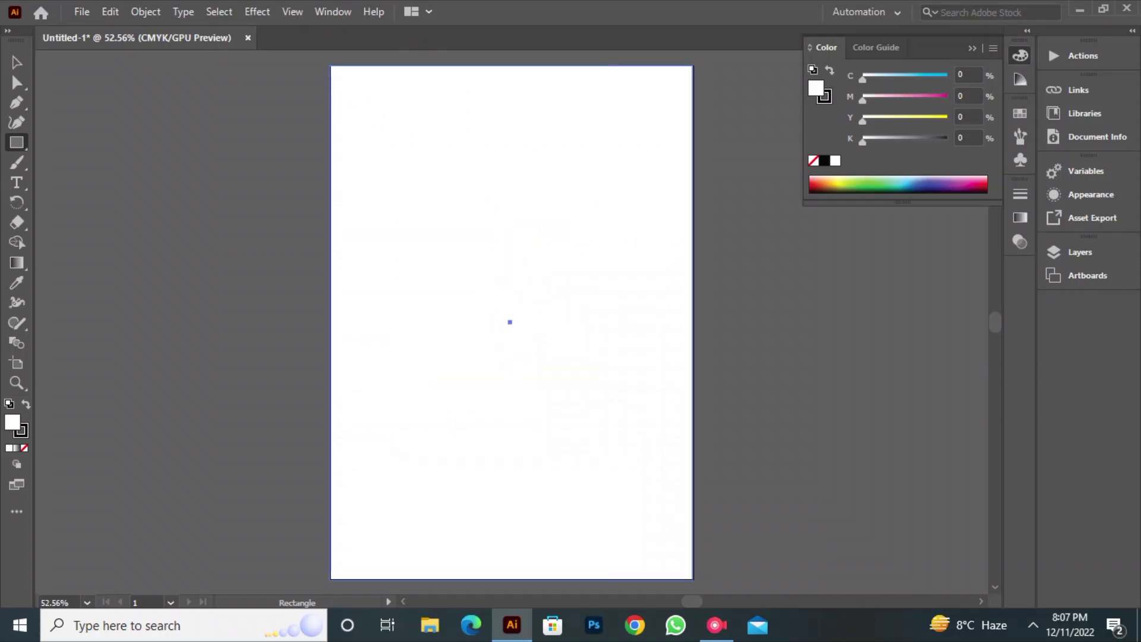
pyautogui.click(862, 184)
# - Send the green rectangle behind the placed logo image and deselect it
pyautogui.rightClick(557, 219)
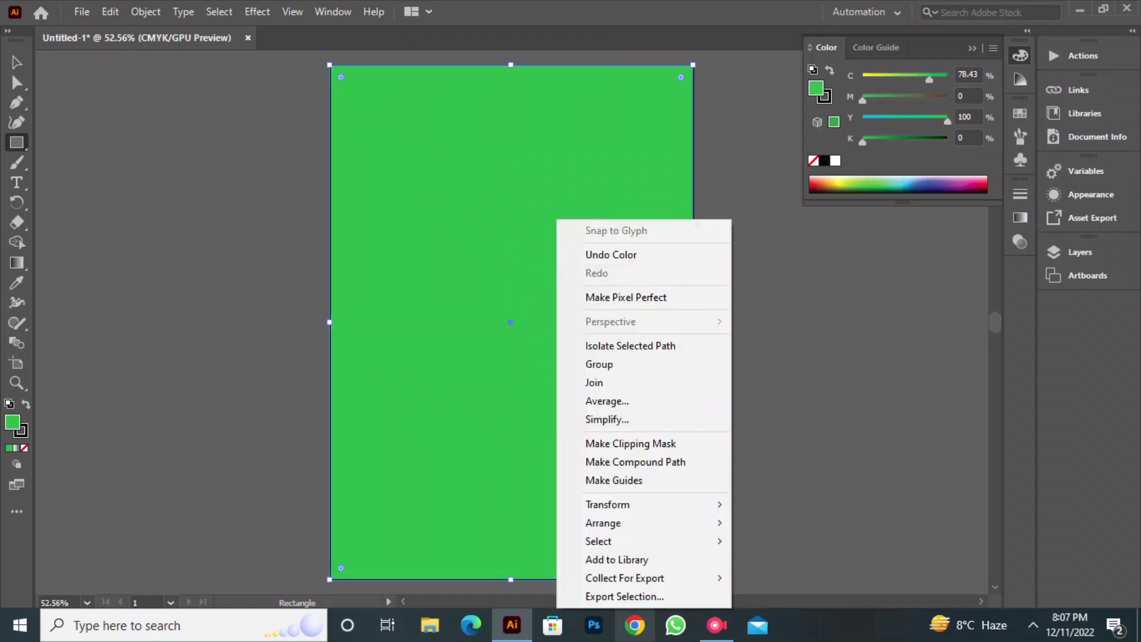
pyautogui.moveTo(603, 522)
pyautogui.click(785, 578)
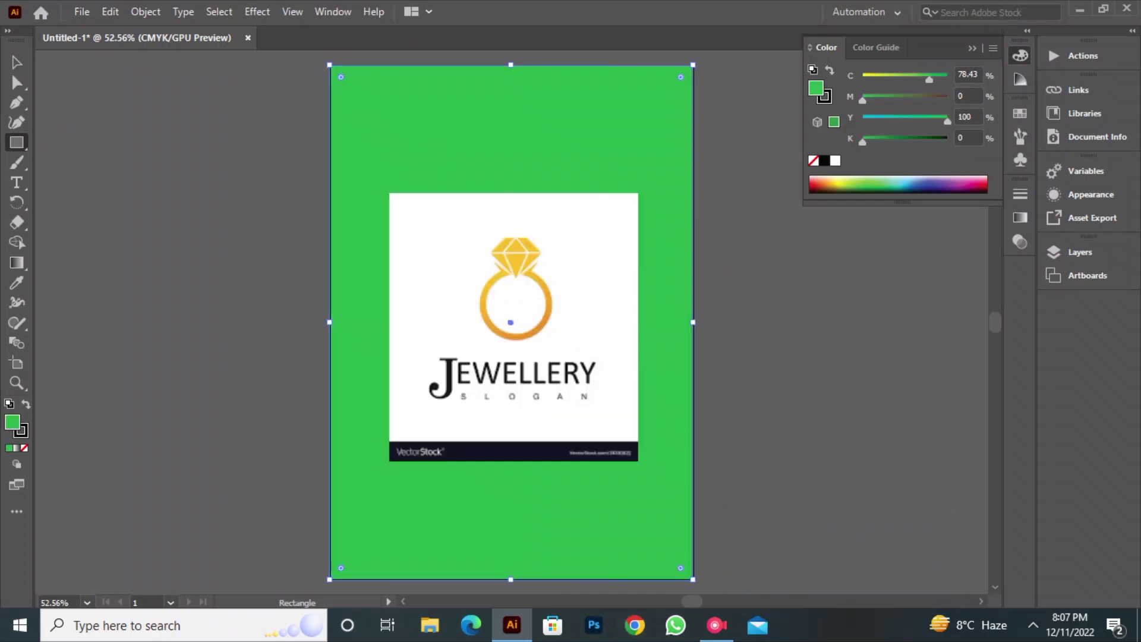
pyautogui.click(16, 62)
pyautogui.click(190, 178)
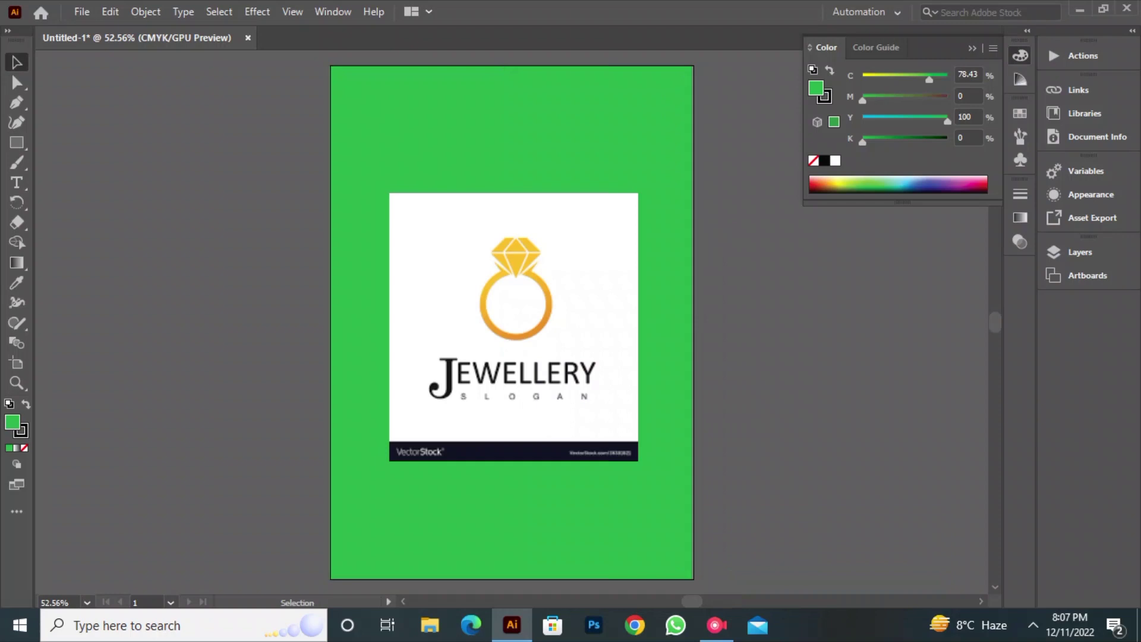
# - Begin tracing the ring with the Pen tool from the left prong's tip onto the upper-left inner edge, with the fill set to none
pyautogui.hotkey('ctrl', '+')
pyautogui.hotkey('ctrl', '+')
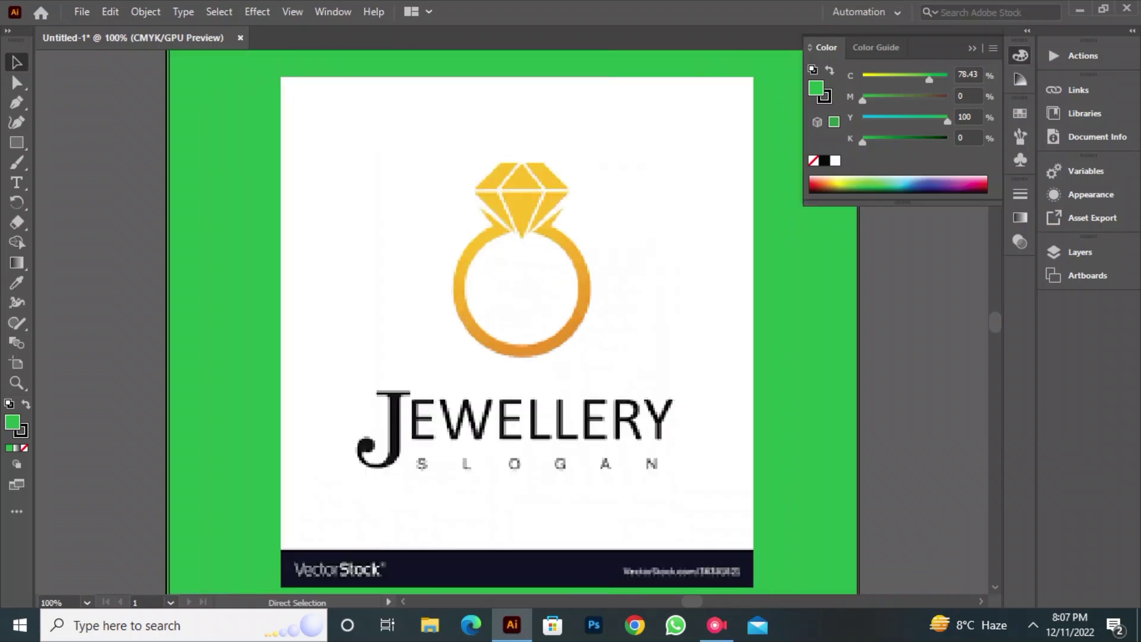
pyautogui.hotkey('ctrl', '-')
pyautogui.hotkey('ctrl', '+')
pyautogui.hotkey('ctrl', '+')
pyautogui.hotkey('ctrl', '+')
pyautogui.hotkey('ctrl', '+')
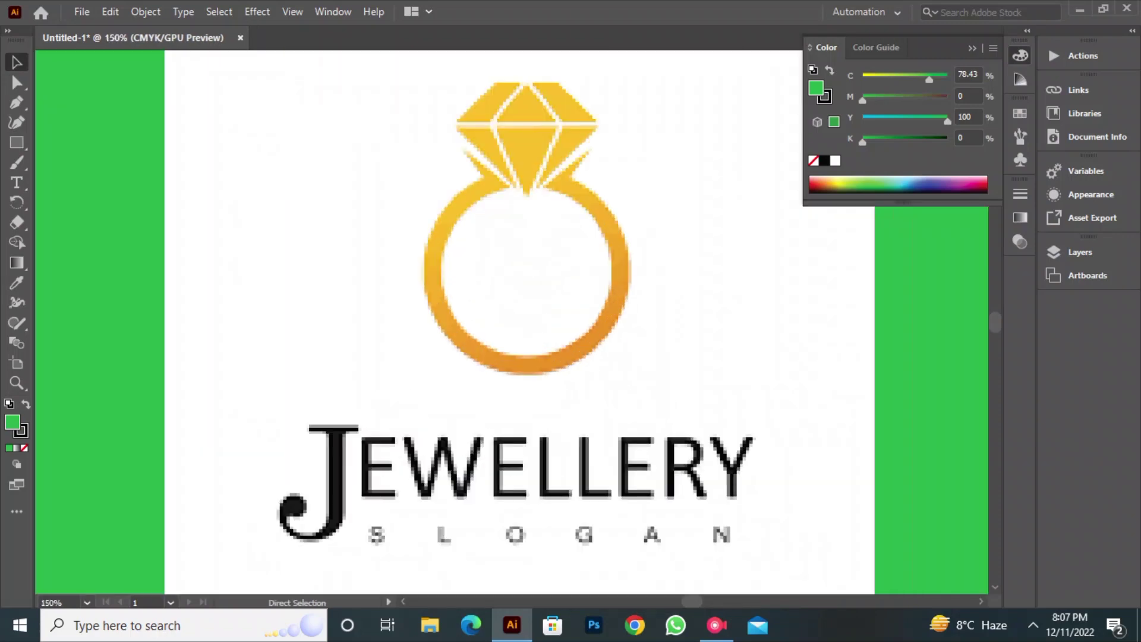
pyautogui.hotkey('ctrl', '-')
pyautogui.hotkey('ctrl', '-')
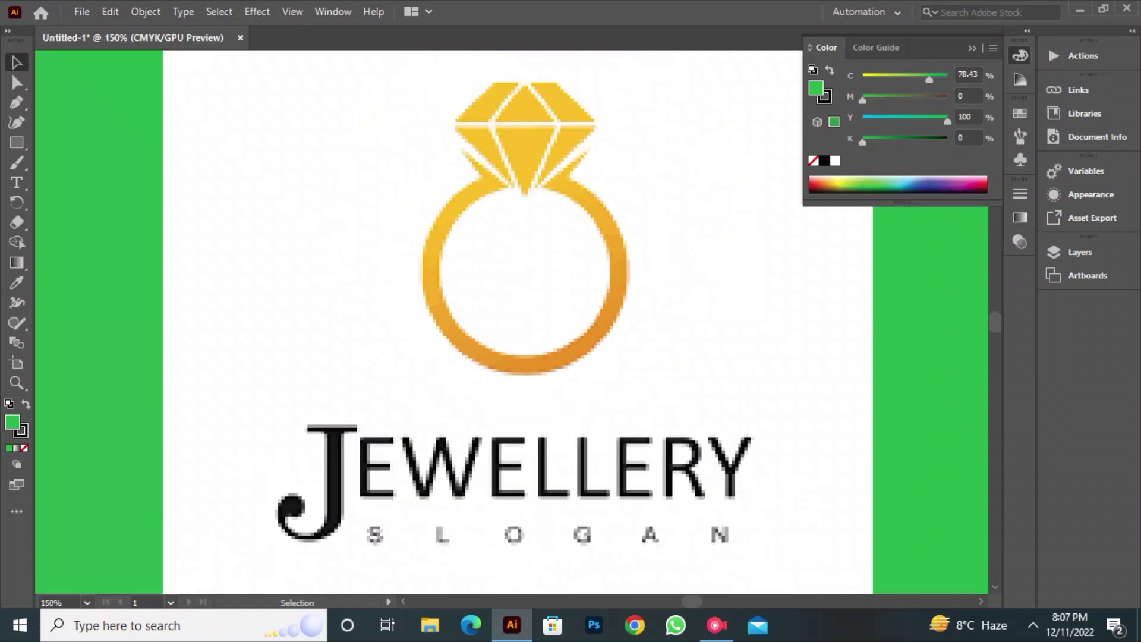
pyautogui.scroll(3, 514, 333)
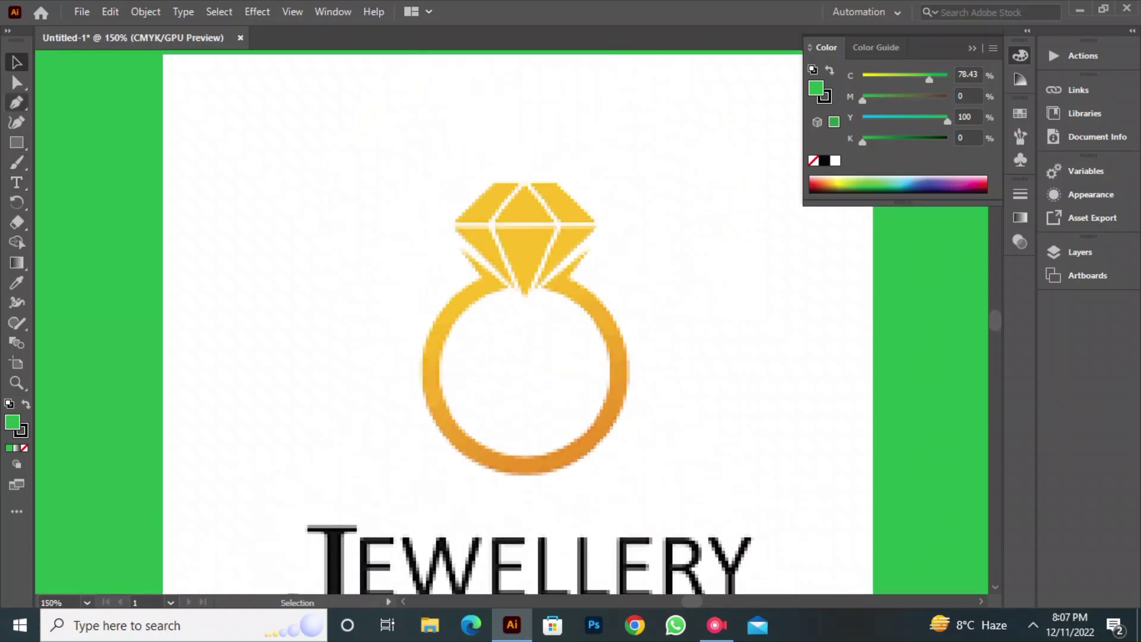
pyautogui.press('p')
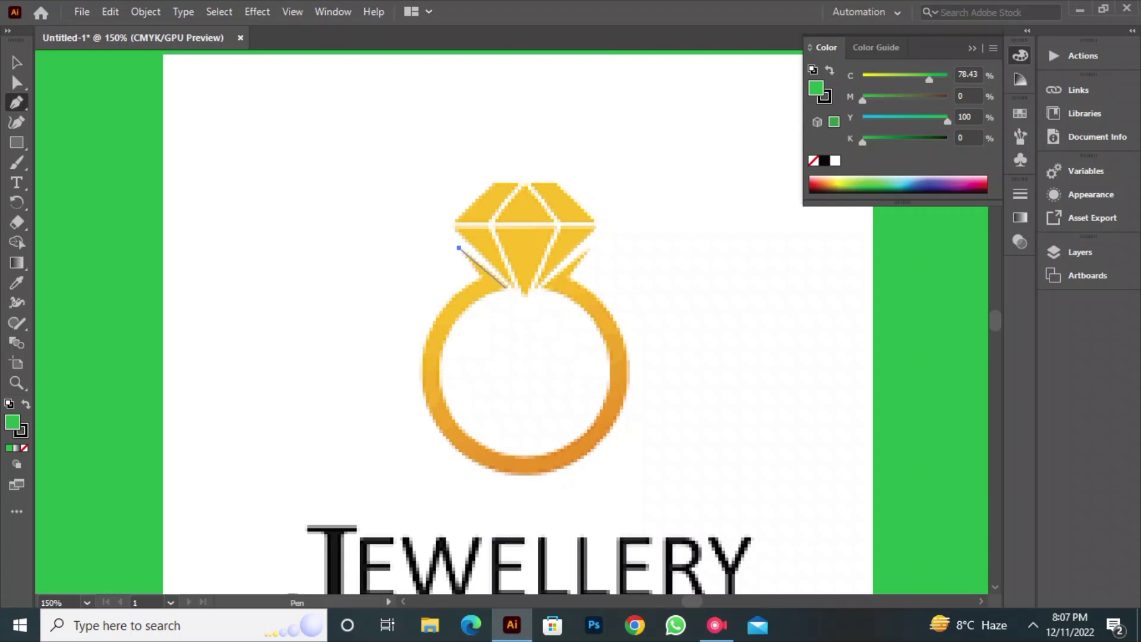
pyautogui.click(506, 286)
pyautogui.moveTo(451, 328); pyautogui.dragTo(449, 353)
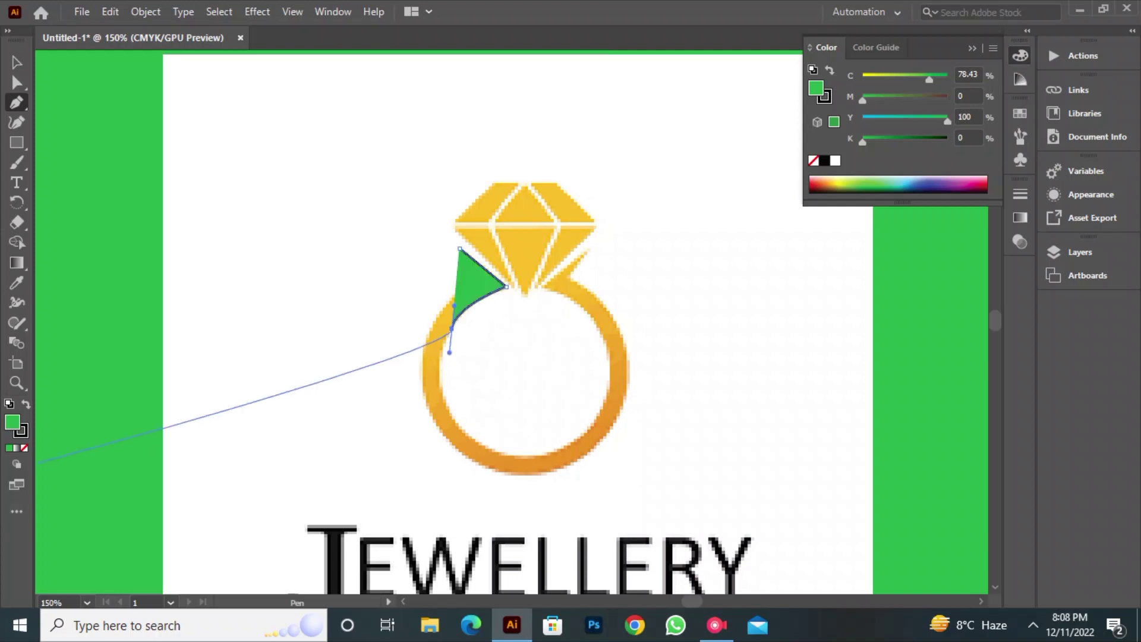
pyautogui.click(24, 448)
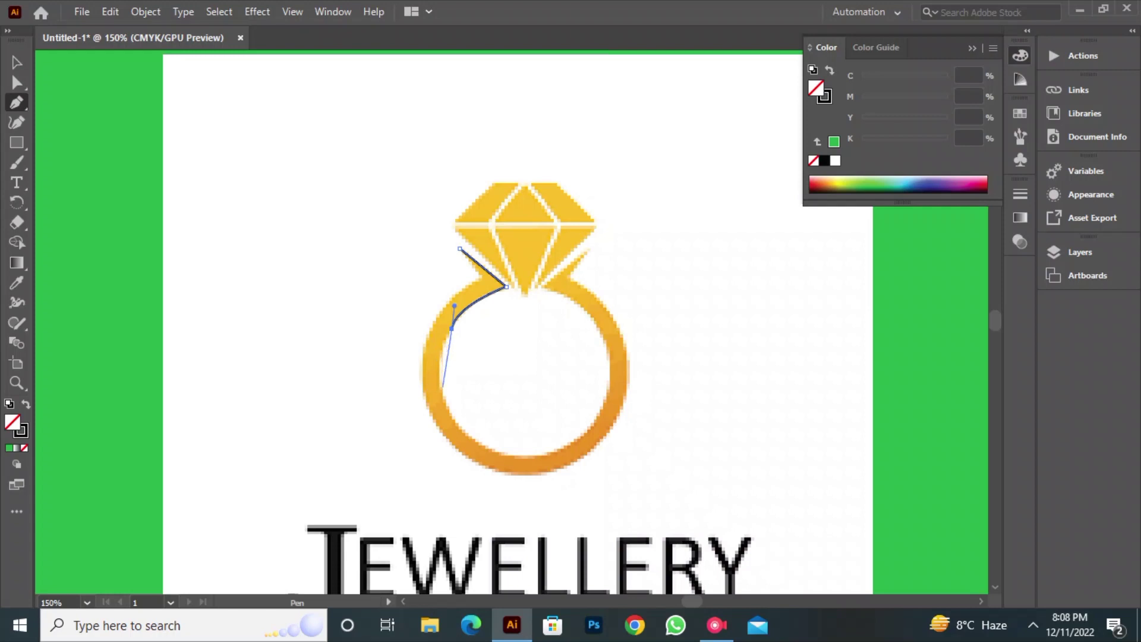
# - Continue the pen path down the left inner edge of the ring and across its bottom
pyautogui.moveTo(442, 392)
pyautogui.mouseDown()
pyautogui.moveTo(455, 435)
pyautogui.moveTo(445, 429)
pyautogui.mouseUp()
pyautogui.click(442, 391)
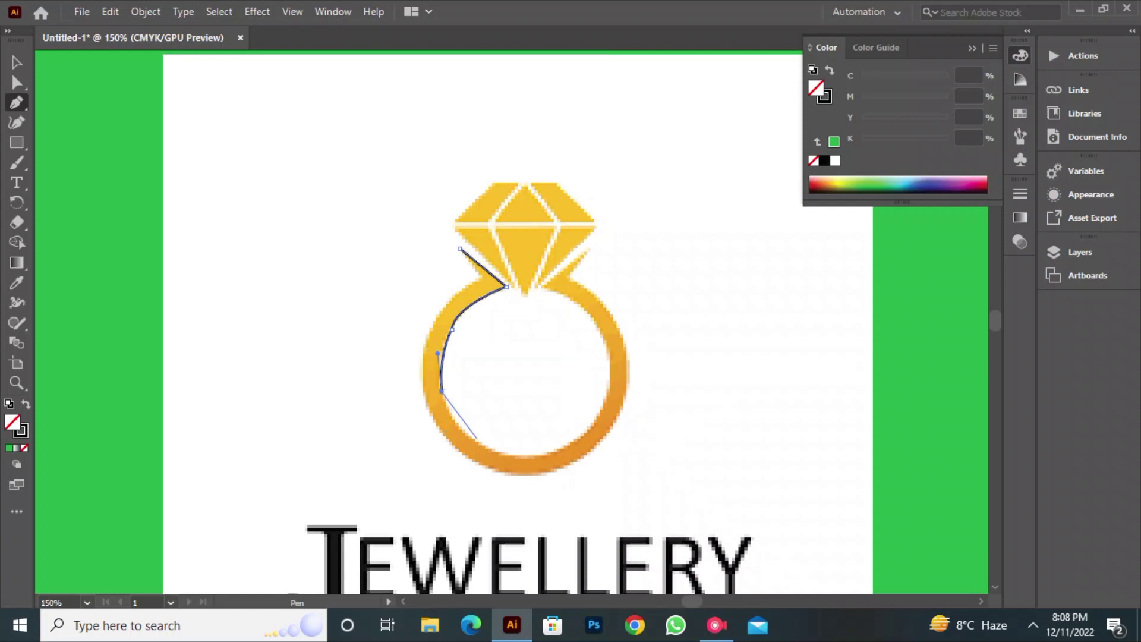
pyautogui.moveTo(491, 449); pyautogui.dragTo(538, 464)
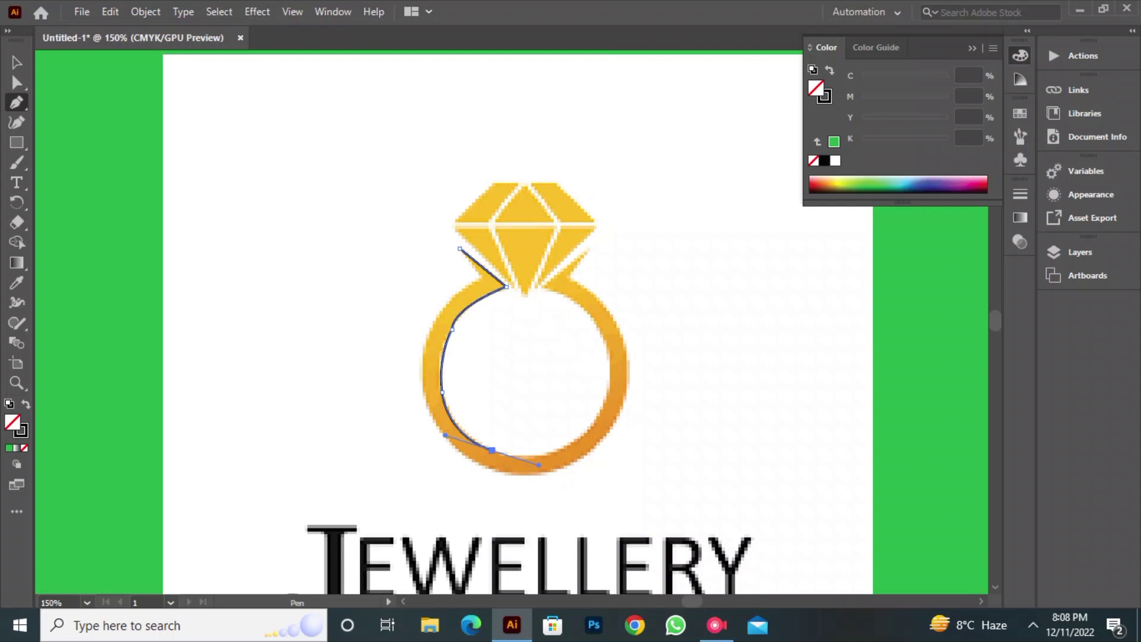
pyautogui.click(492, 450)
pyautogui.click(561, 450)
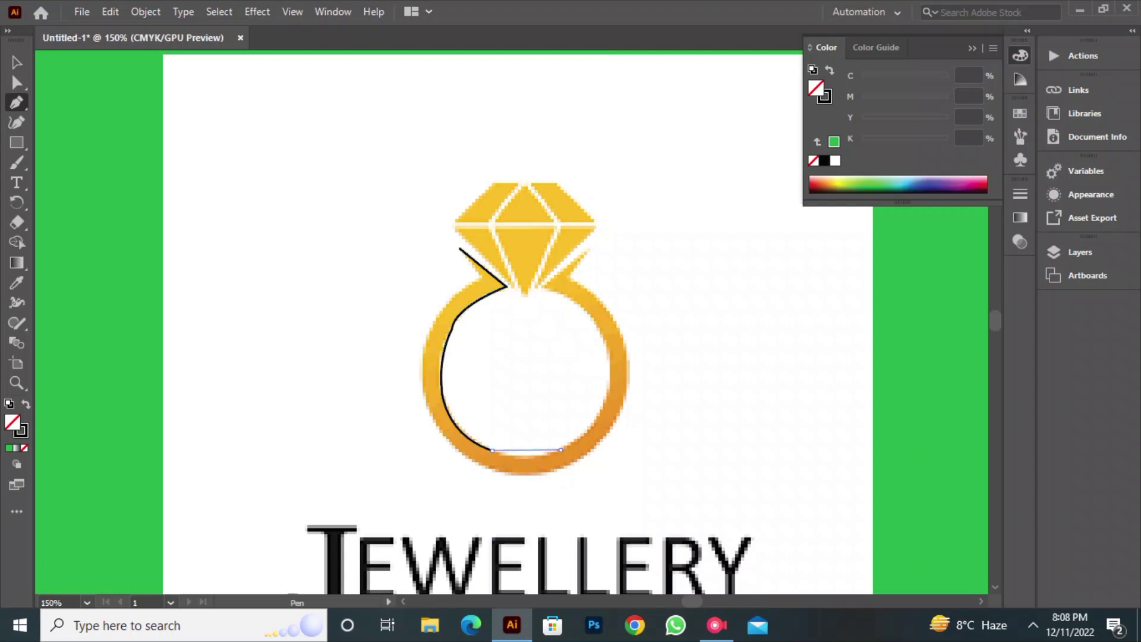
# - Extend the pen path up the right inner edge of the ring and out to the right prong's tip
pyautogui.moveTo(561, 450); pyautogui.dragTo(620, 365)
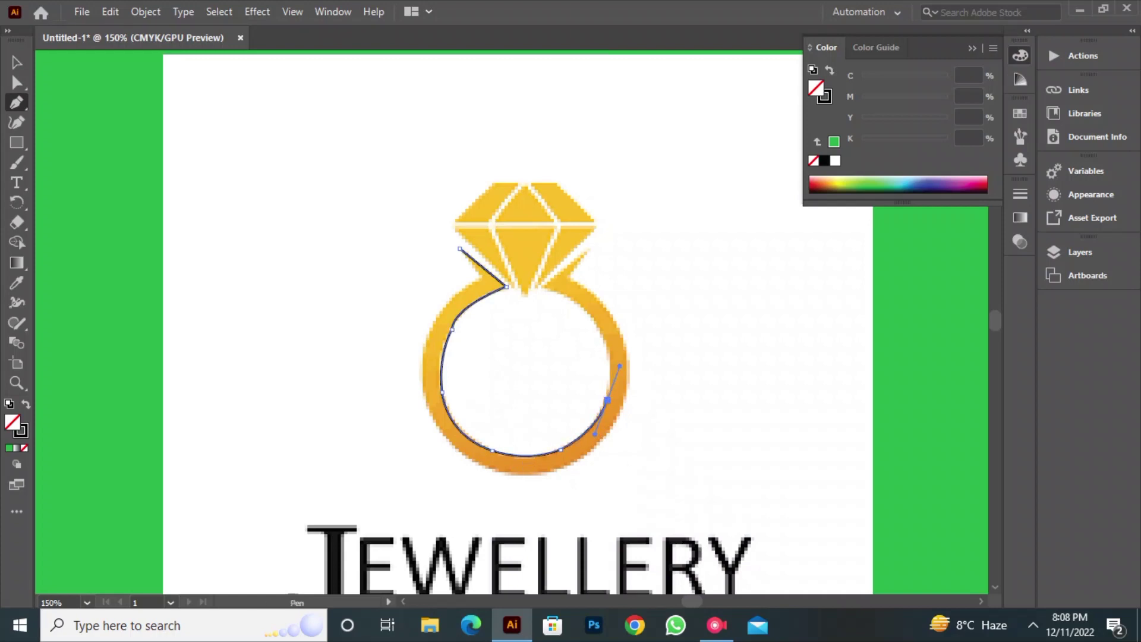
pyautogui.click(608, 400)
pyautogui.moveTo(597, 326); pyautogui.dragTo(498, 276)
pyautogui.click(543, 285)
pyautogui.click(588, 249)
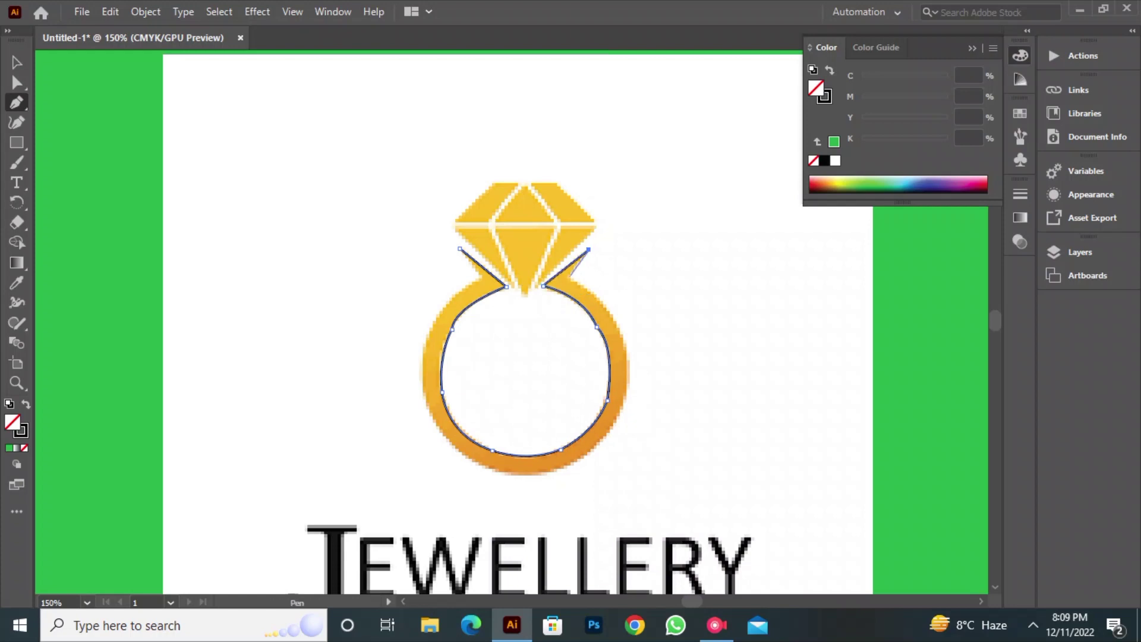
# - Trace the right prong's outer side and curve the path down the ring's right outer edge to the lower right
pyautogui.moveTo(568, 278); pyautogui.dragTo(634, 376)
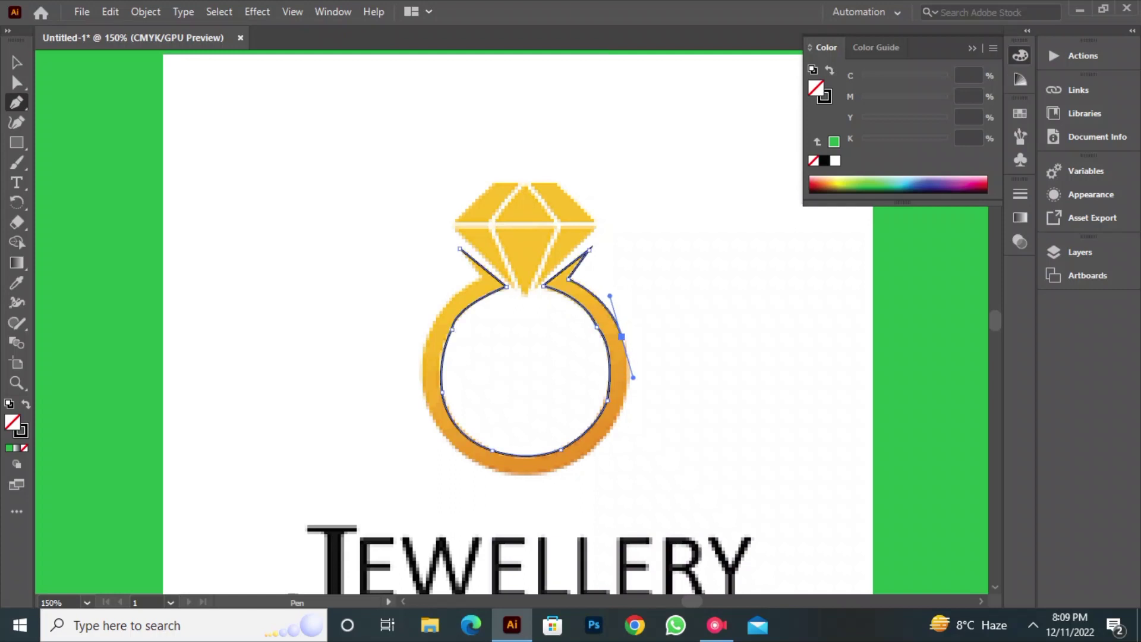
pyautogui.click(621, 337)
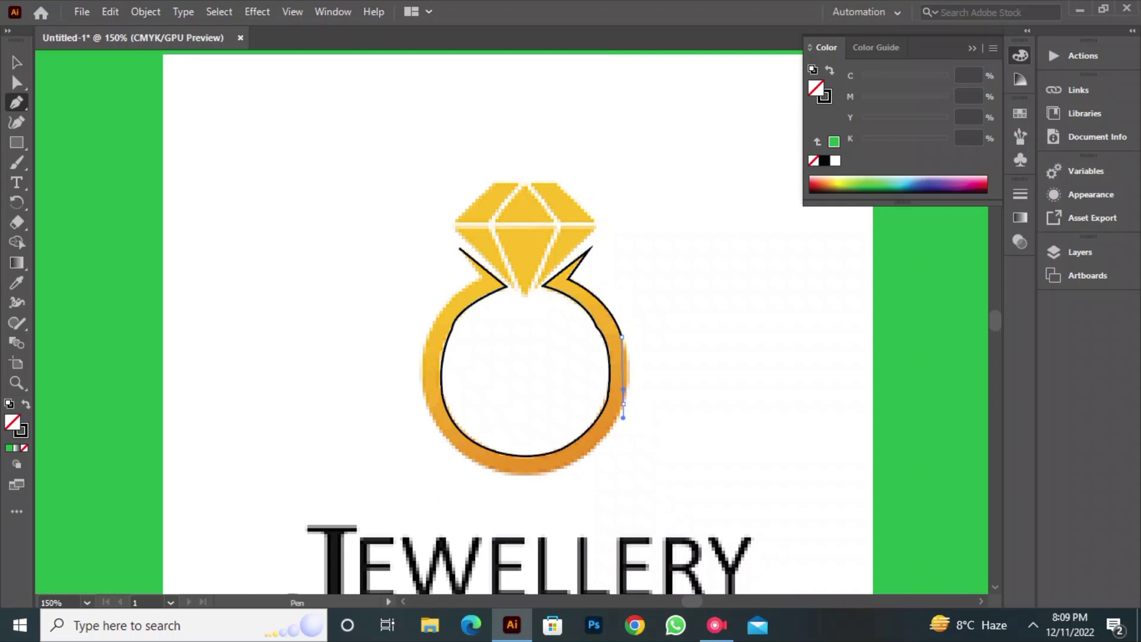
pyautogui.moveTo(622, 404); pyautogui.dragTo(617, 425)
pyautogui.hotkey('ctrl', 'z')
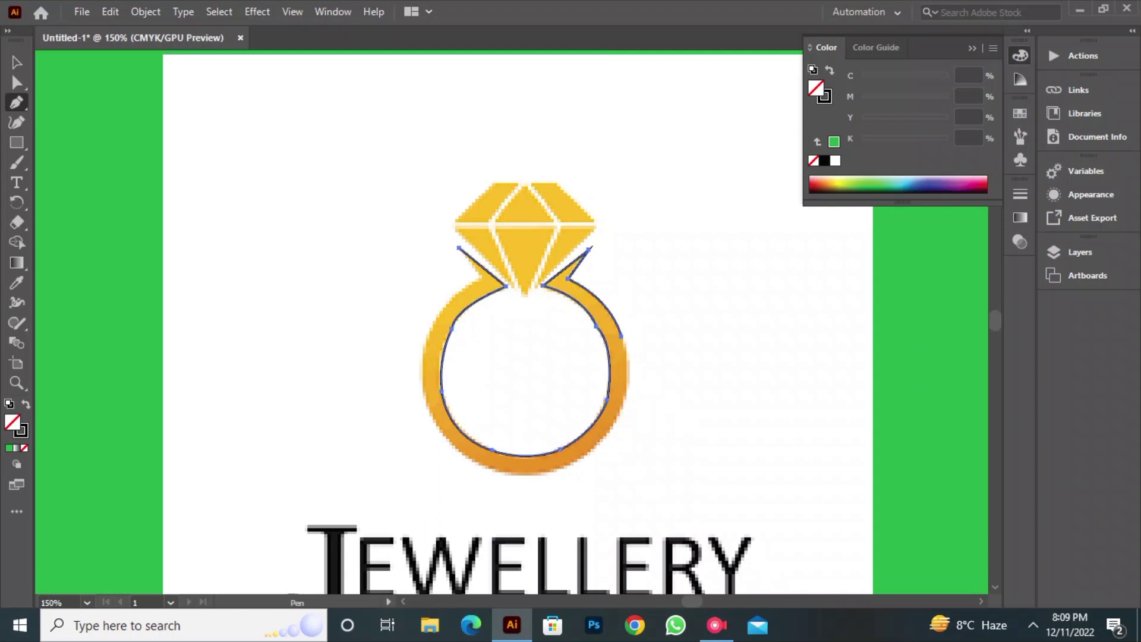
pyautogui.moveTo(622, 337); pyautogui.dragTo(619, 417)
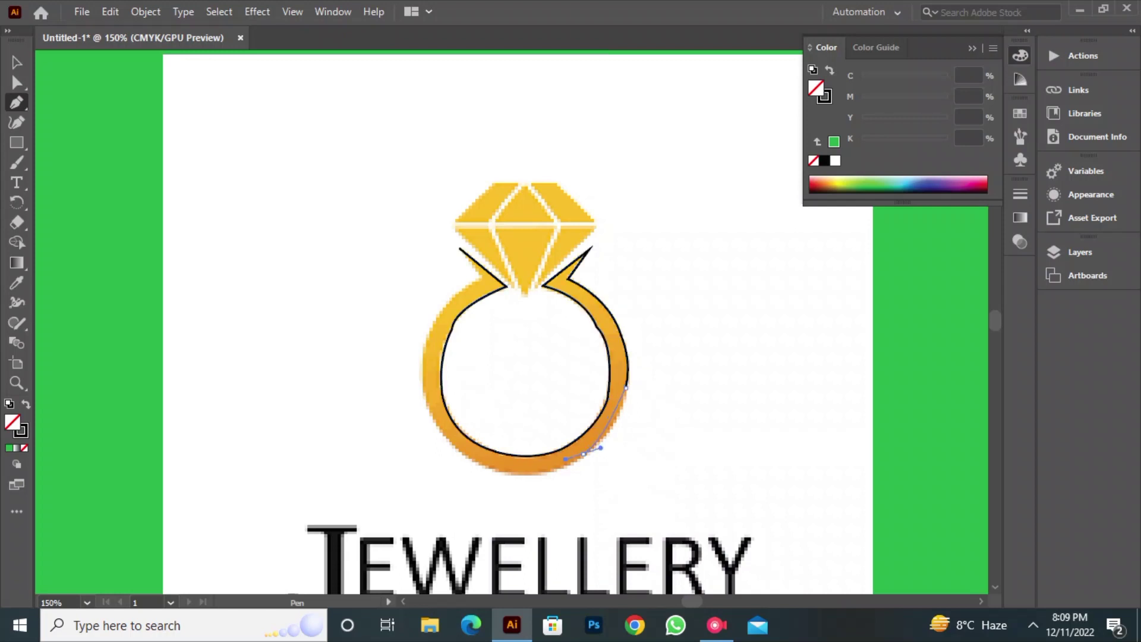
pyautogui.moveTo(543, 474); pyautogui.dragTo(623, 433)
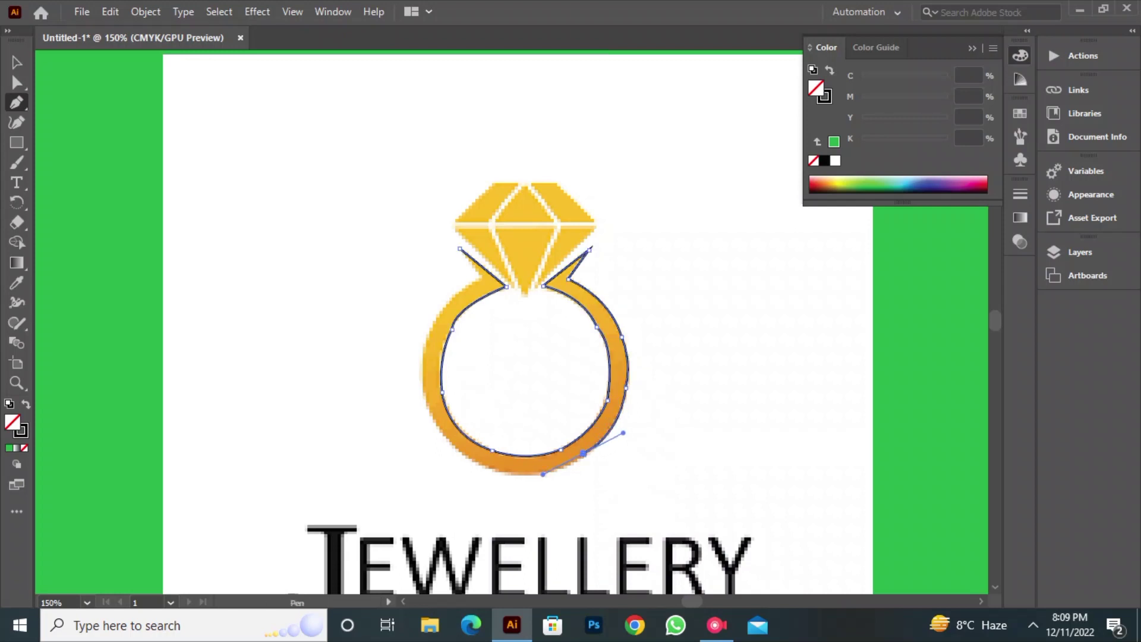
# - Trace the ring's bottom and left outer edge, and close the path at the left prong's tip
pyautogui.moveTo(527, 477); pyautogui.dragTo(469, 489)
pyautogui.keyDown('alt'); pyautogui.click(527, 477); pyautogui.keyUp('alt')
pyautogui.moveTo(435, 425); pyautogui.dragTo(413, 379)
pyautogui.keyDown('alt'); pyautogui.click(435, 425); pyautogui.keyUp('alt')
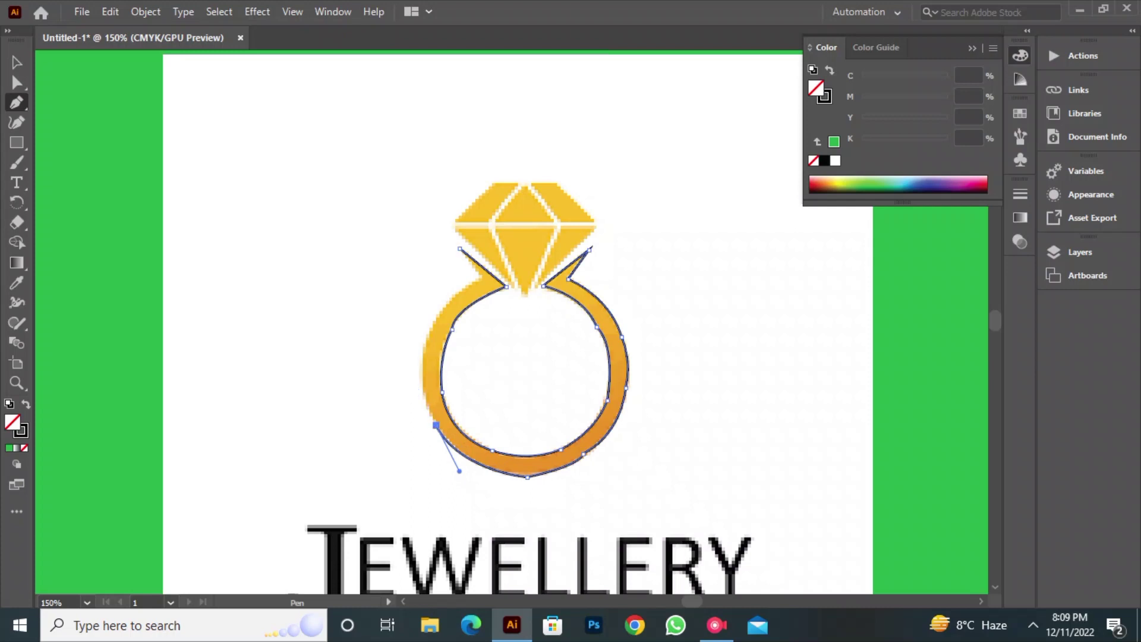
pyautogui.moveTo(421, 368)
pyautogui.mouseDown()
pyautogui.moveTo(408, 369)
pyautogui.moveTo(412, 407)
pyautogui.moveTo(419, 400)
pyautogui.mouseUp()
pyautogui.moveTo(456, 295); pyautogui.dragTo(488, 273)
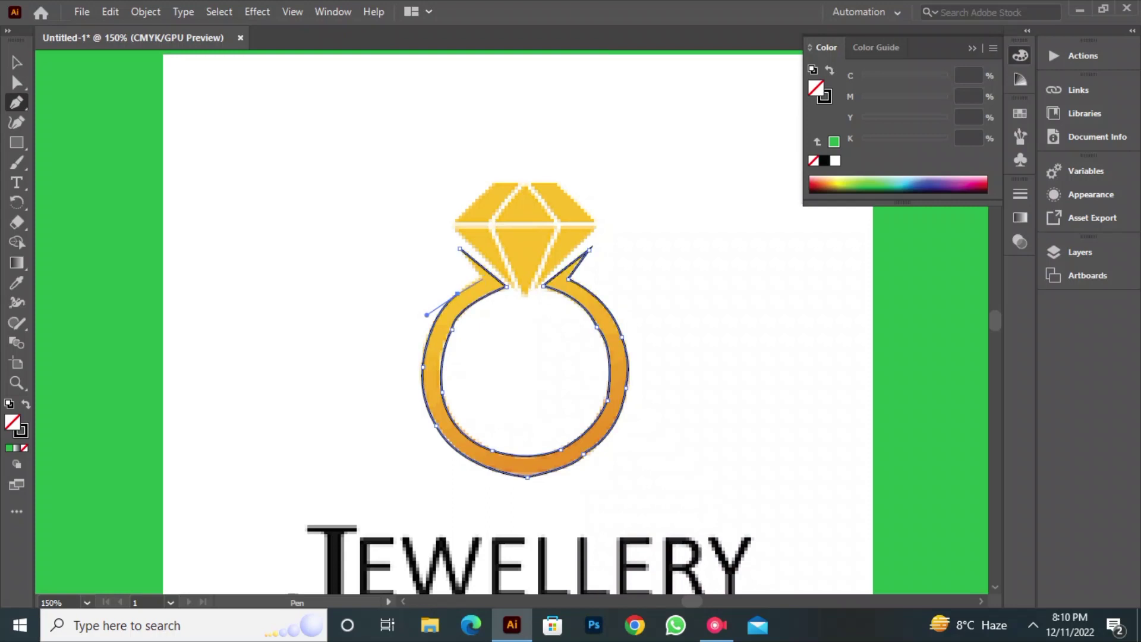
pyautogui.moveTo(483, 278); pyautogui.dragTo(499, 274)
pyautogui.click(483, 279)
pyautogui.click(459, 249)
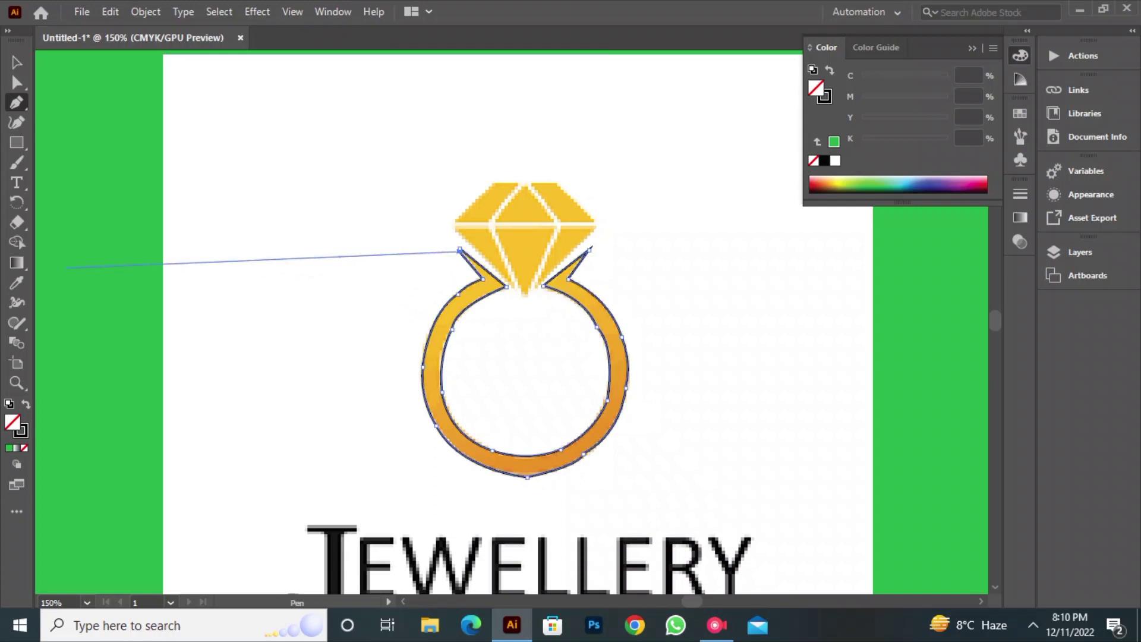
# - Even out the inner and outer curves of the traced ring with the Smooth tool, then deselect the outline
pyautogui.moveTo(17, 323); pyautogui.dragTo(89, 342)
pyautogui.moveTo(435, 310)
pyautogui.mouseDown()
pyautogui.moveTo(421, 341)
pyautogui.moveTo(420, 383)
pyautogui.mouseUp()
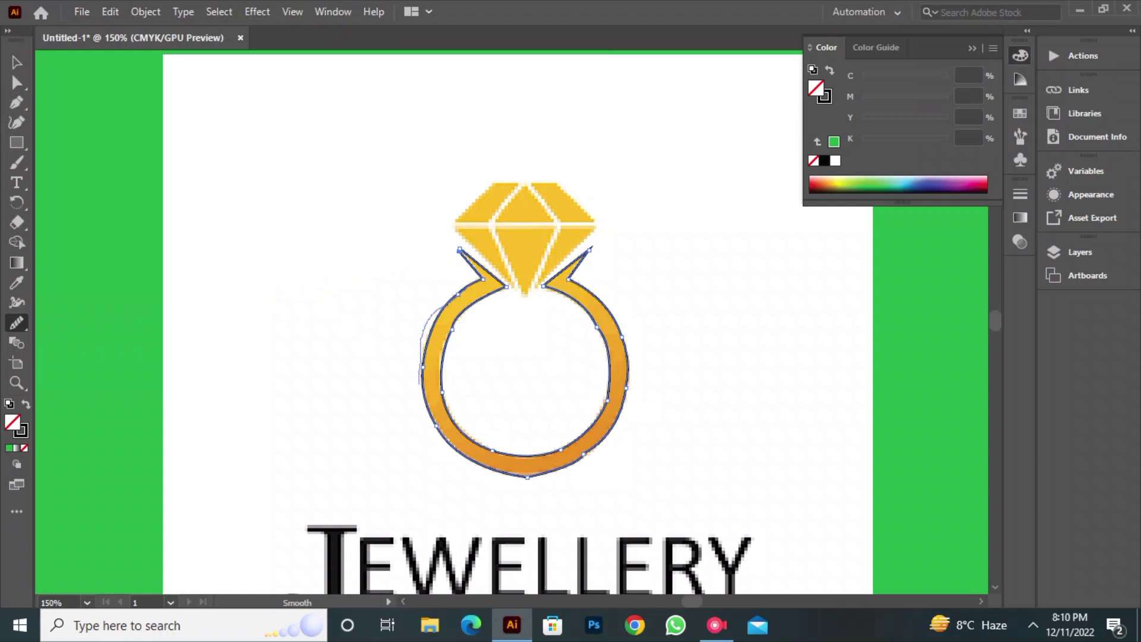
pyautogui.moveTo(436, 424)
pyautogui.mouseDown()
pyautogui.moveTo(464, 446)
pyautogui.moveTo(564, 466)
pyautogui.moveTo(618, 424)
pyautogui.moveTo(616, 330)
pyautogui.moveTo(608, 392)
pyautogui.moveTo(497, 458)
pyautogui.moveTo(443, 406)
pyautogui.moveTo(449, 347)
pyautogui.moveTo(470, 316)
pyautogui.mouseUp()
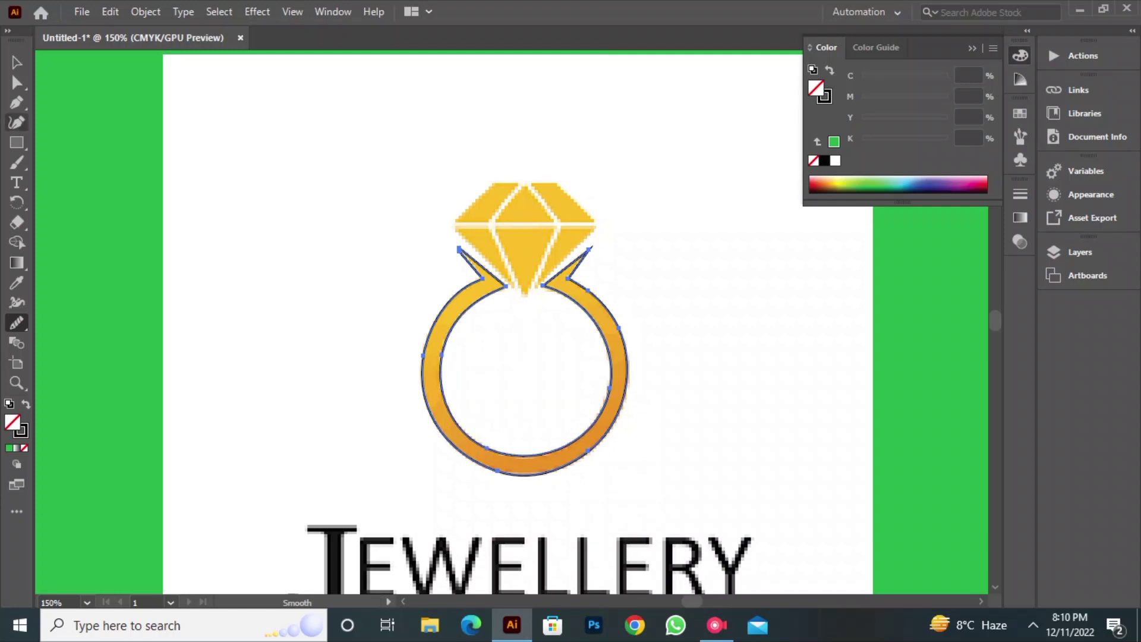
pyautogui.press('v')
pyautogui.click(509, 424)
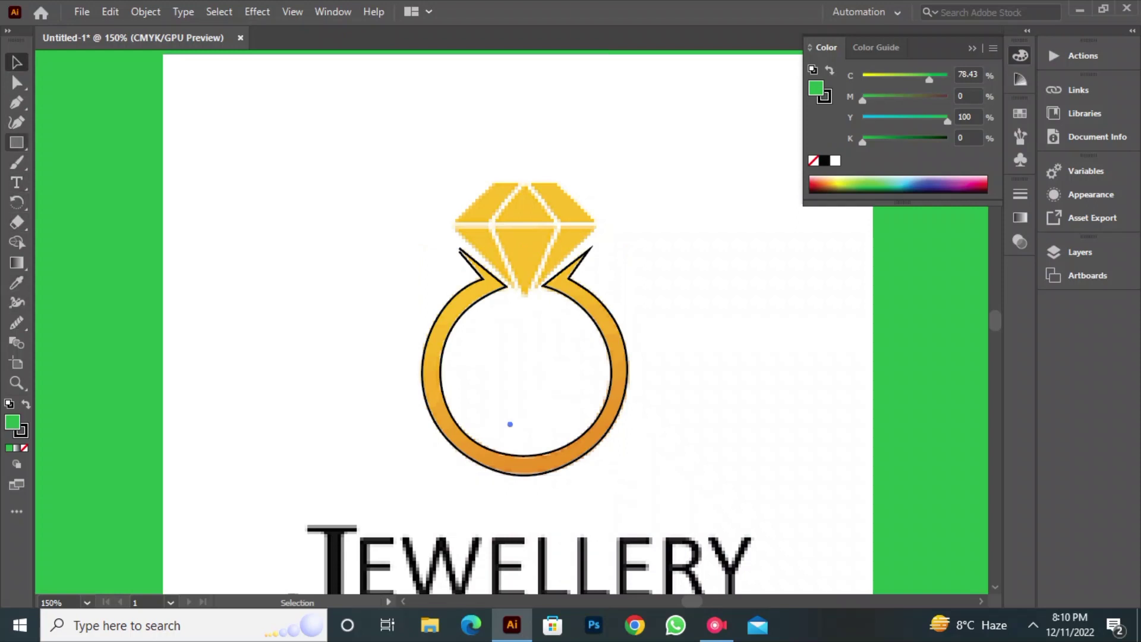
# - Trace the diamond's lower left facet with the Pen tool as a closed triangle and remove its fill
pyautogui.click(17, 102)
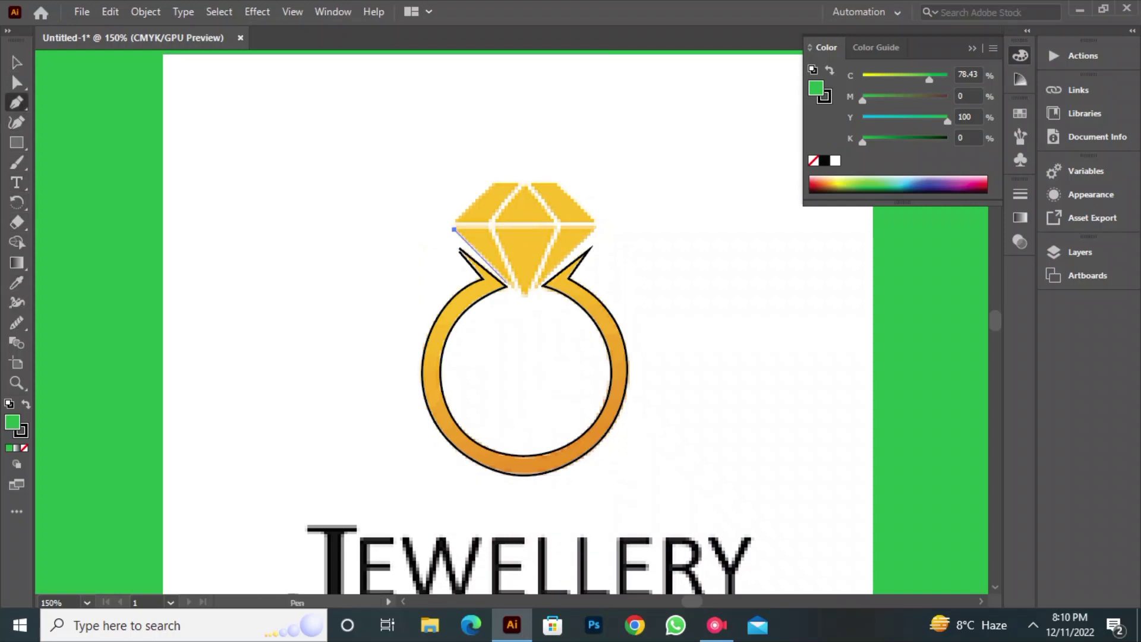
pyautogui.click(509, 285)
pyautogui.click(490, 229)
pyautogui.click(454, 230)
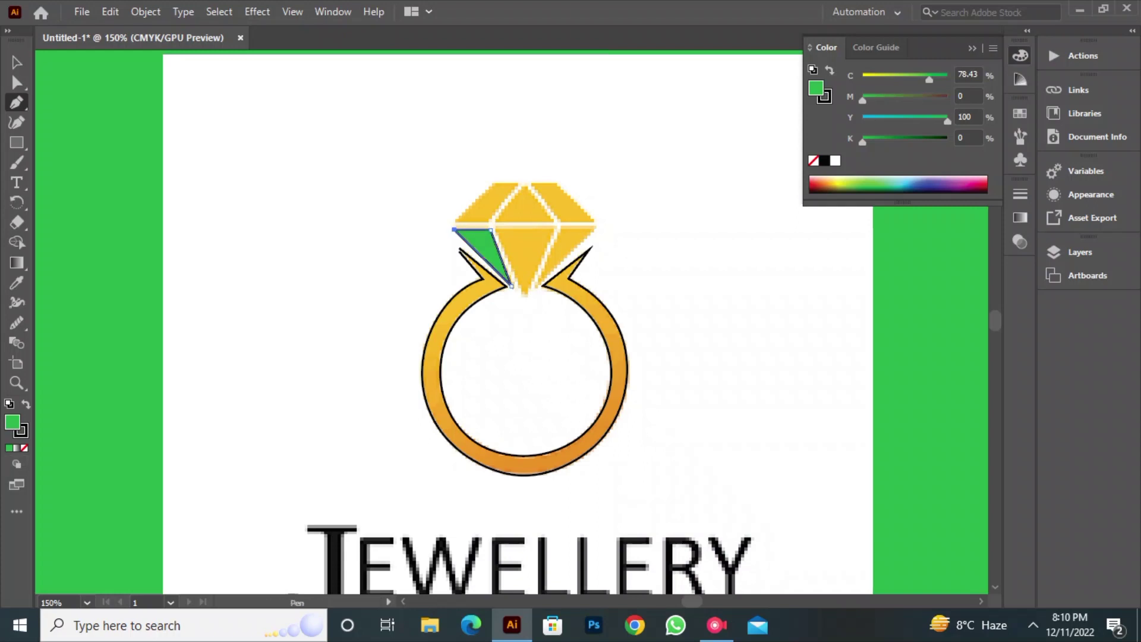
pyautogui.click(25, 447)
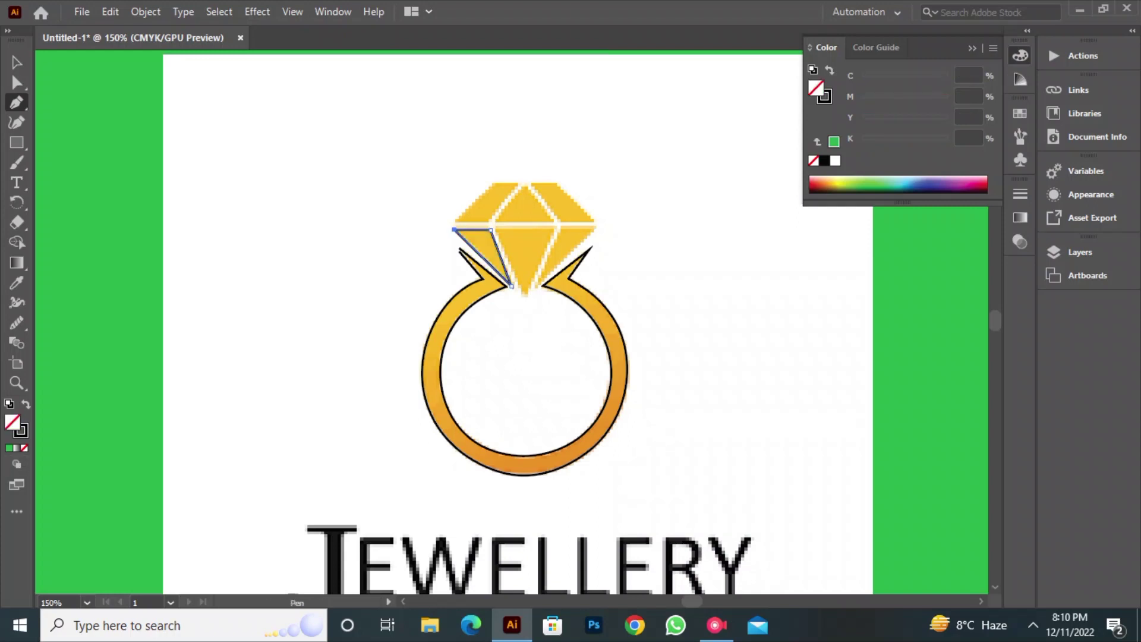
# - Trace the diamond's lower centre facet as a closed triangle ending at the diamond's bottom tip
pyautogui.click(495, 229)
pyautogui.click(525, 294)
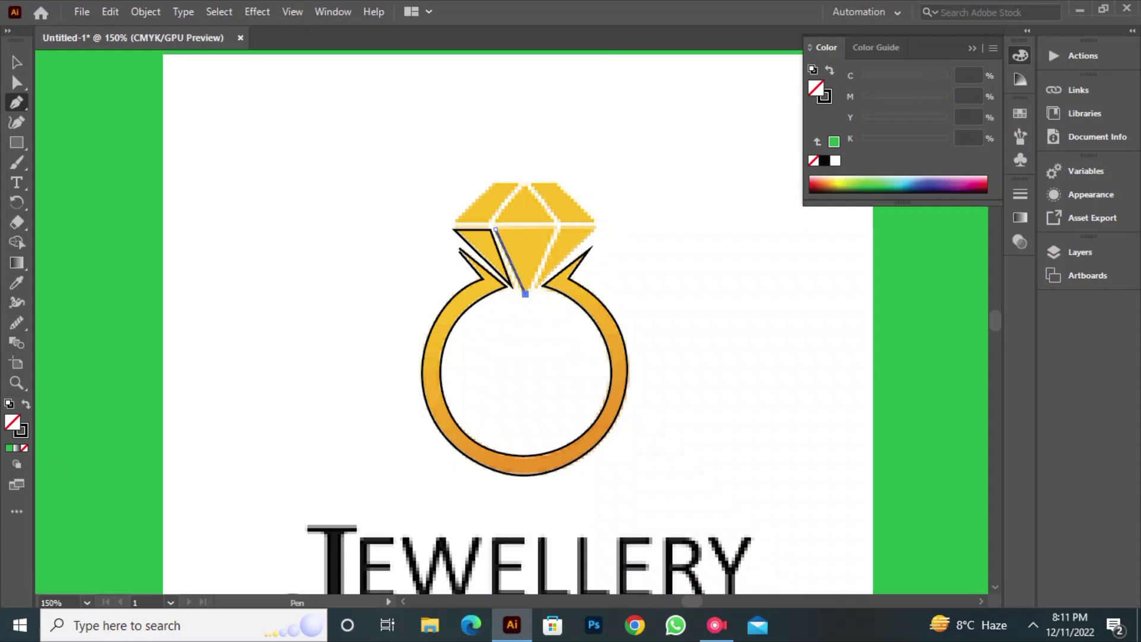
pyautogui.click(556, 231)
pyautogui.click(553, 230)
pyautogui.click(495, 229)
# - Trace the diamond's lower right facet as a closed triangle
pyautogui.click(561, 227)
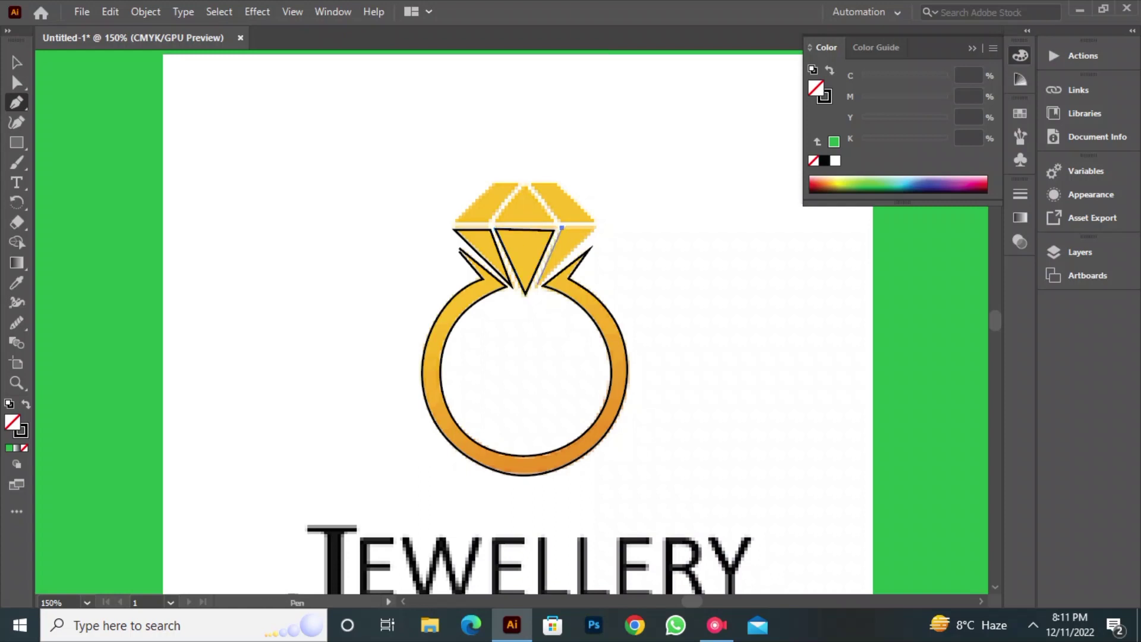
pyautogui.click(536, 285)
pyautogui.click(592, 230)
pyautogui.click(561, 228)
# - Trace the diamond's upper left facet as a closed four-sided shape
pyautogui.click(495, 181)
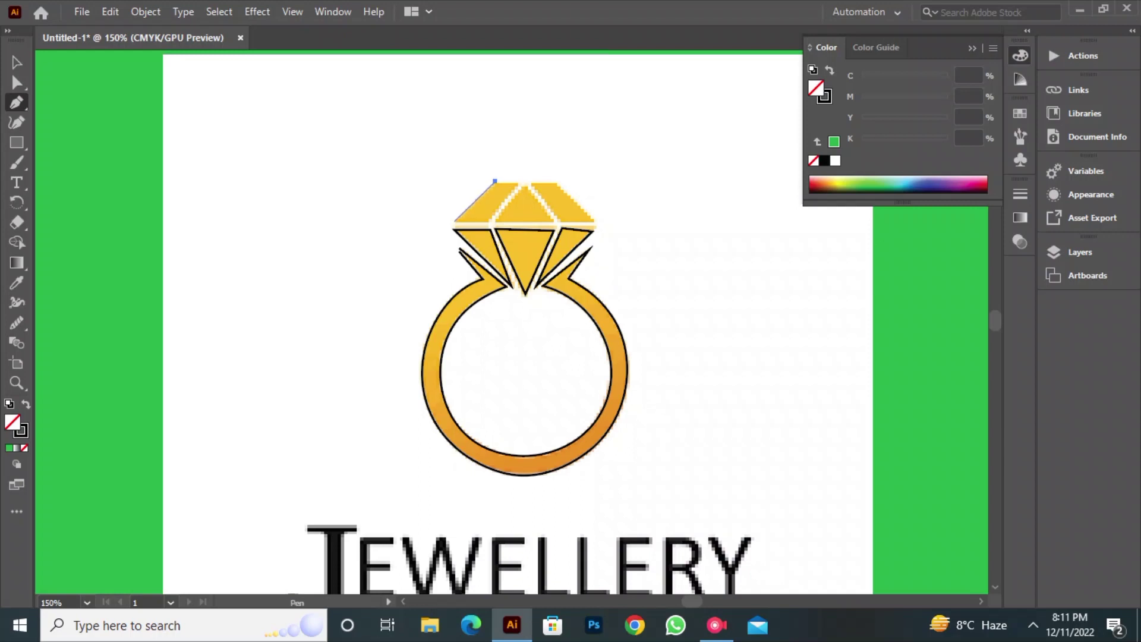
pyautogui.click(456, 220)
pyautogui.click(488, 221)
pyautogui.click(518, 186)
pyautogui.click(494, 181)
# - Trace the diamond's upper centre facet as a closed triangle
pyautogui.click(523, 184)
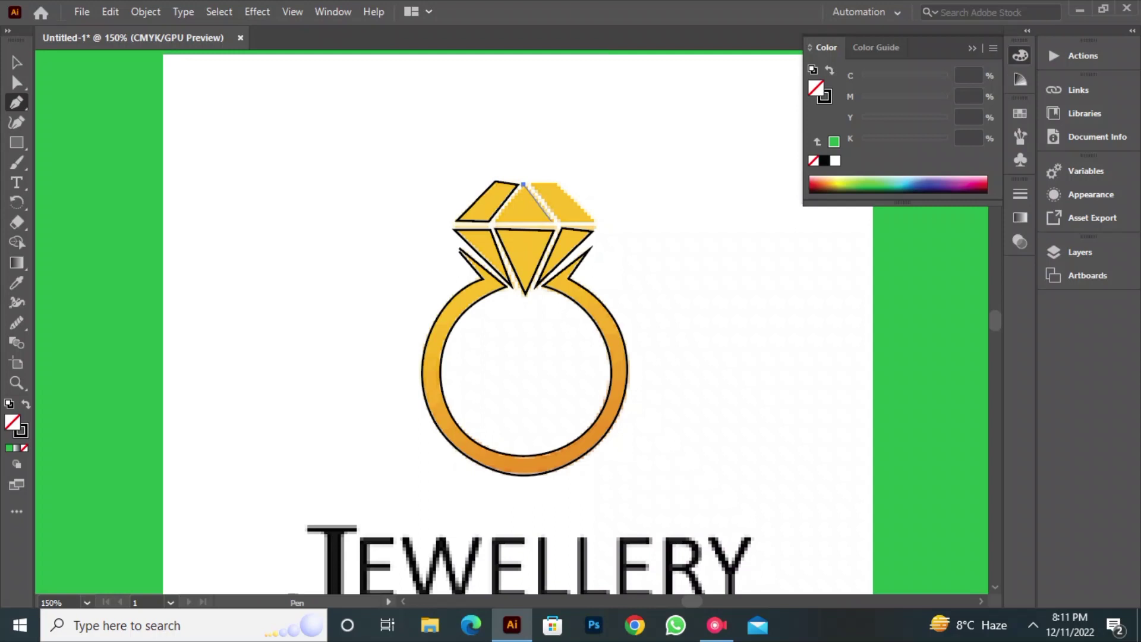
pyautogui.click(551, 222)
pyautogui.click(494, 223)
pyautogui.click(522, 184)
# - Trace the diamond's upper right facet as a closed four-sided shape and leave the Pen tool
pyautogui.click(531, 183)
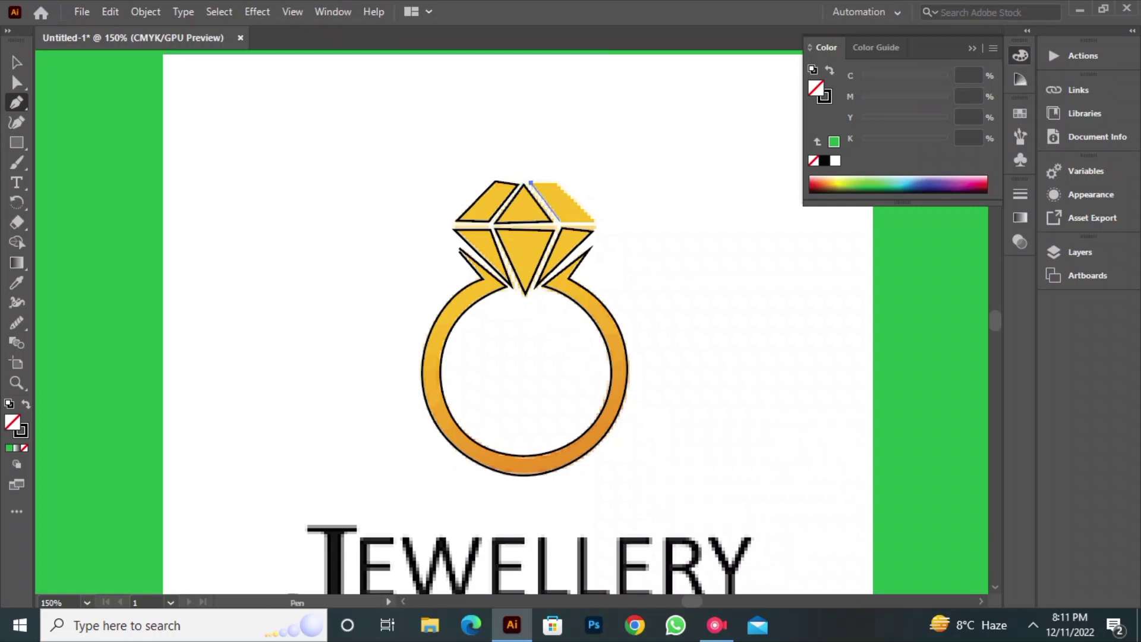
pyautogui.click(559, 221)
pyautogui.click(592, 220)
pyautogui.click(557, 183)
pyautogui.click(531, 183)
pyautogui.press('v')
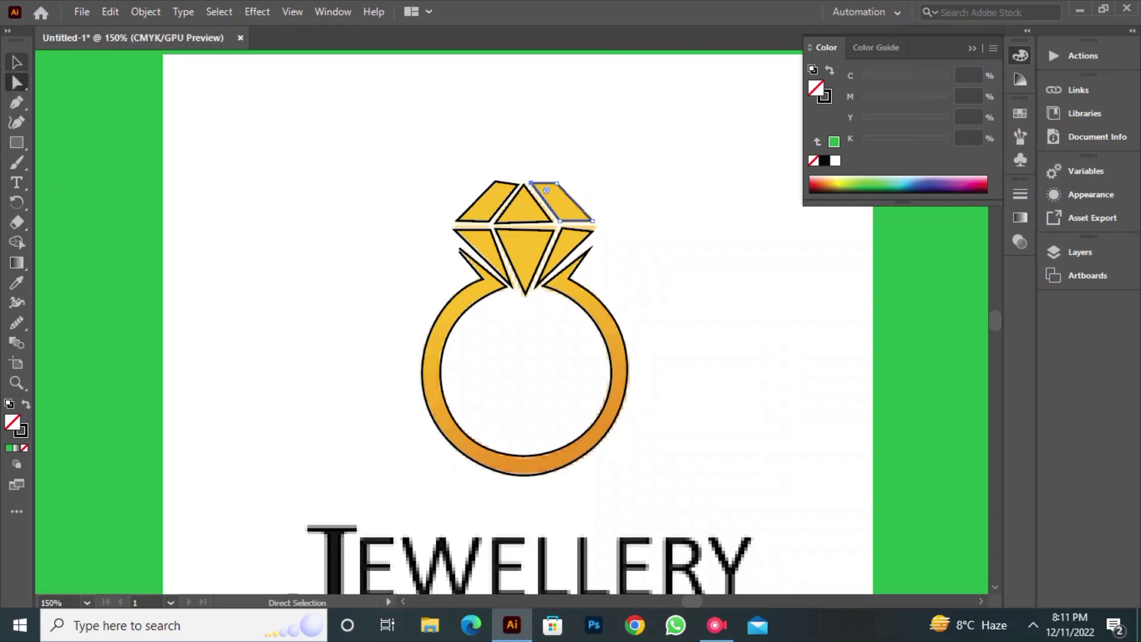
pyautogui.click(510, 424)
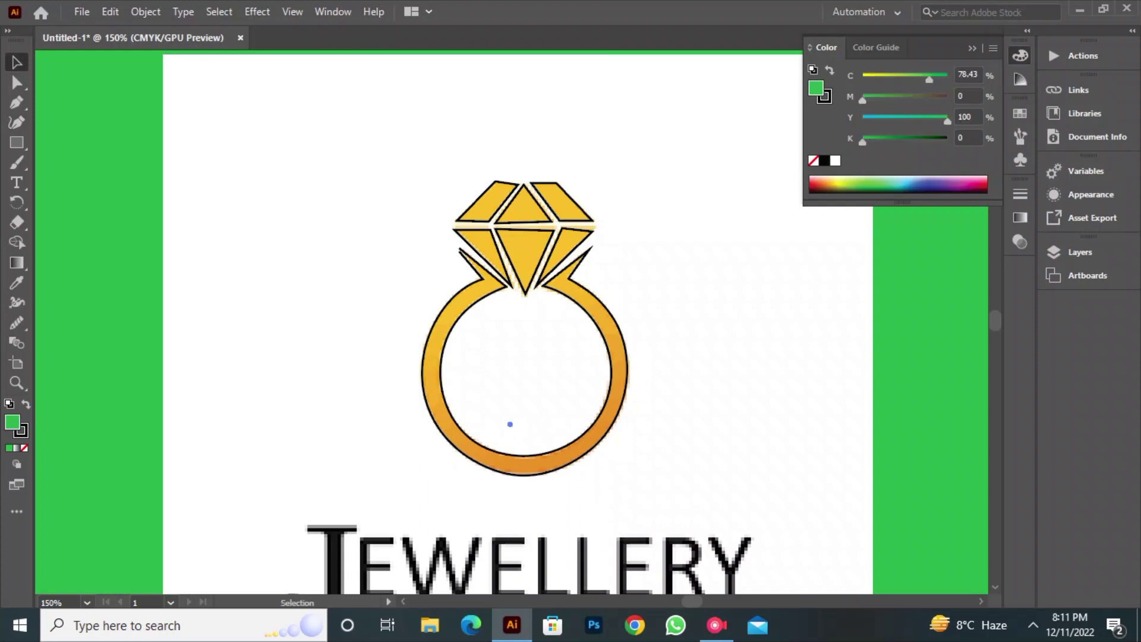
# - Try to smooth both slanted sides of the lower centre facet with the Smooth tool, and delete that facet
pyautogui.hotkey('ctrl', 'z')
pyautogui.click(17, 322)
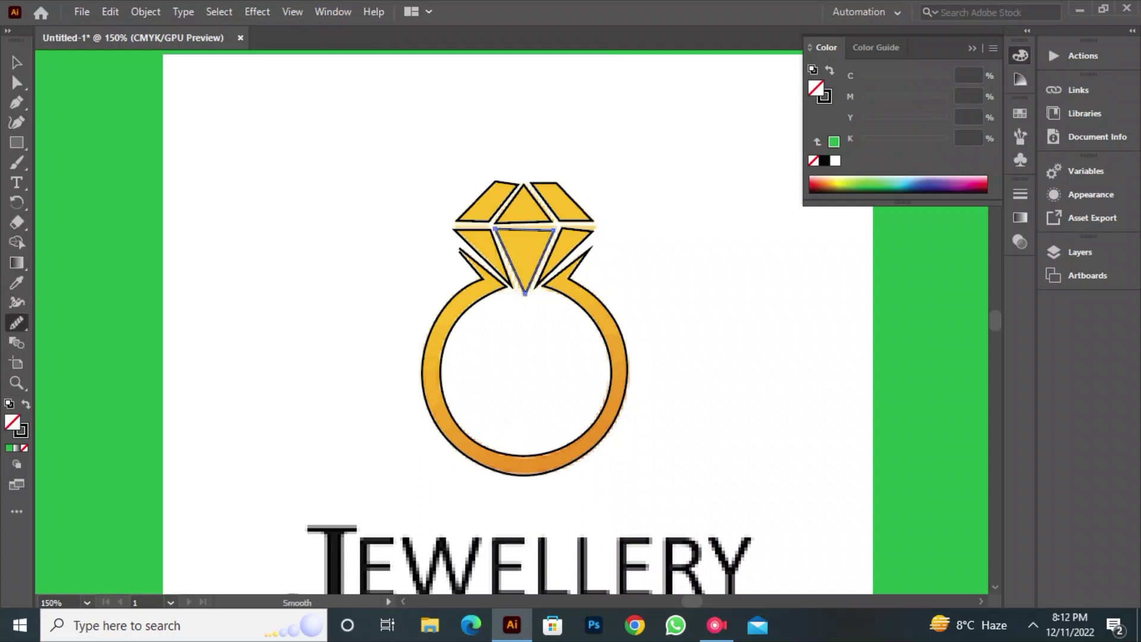
pyautogui.moveTo(499, 235); pyautogui.dragTo(522, 288)
pyautogui.moveTo(552, 233); pyautogui.dragTo(528, 288)
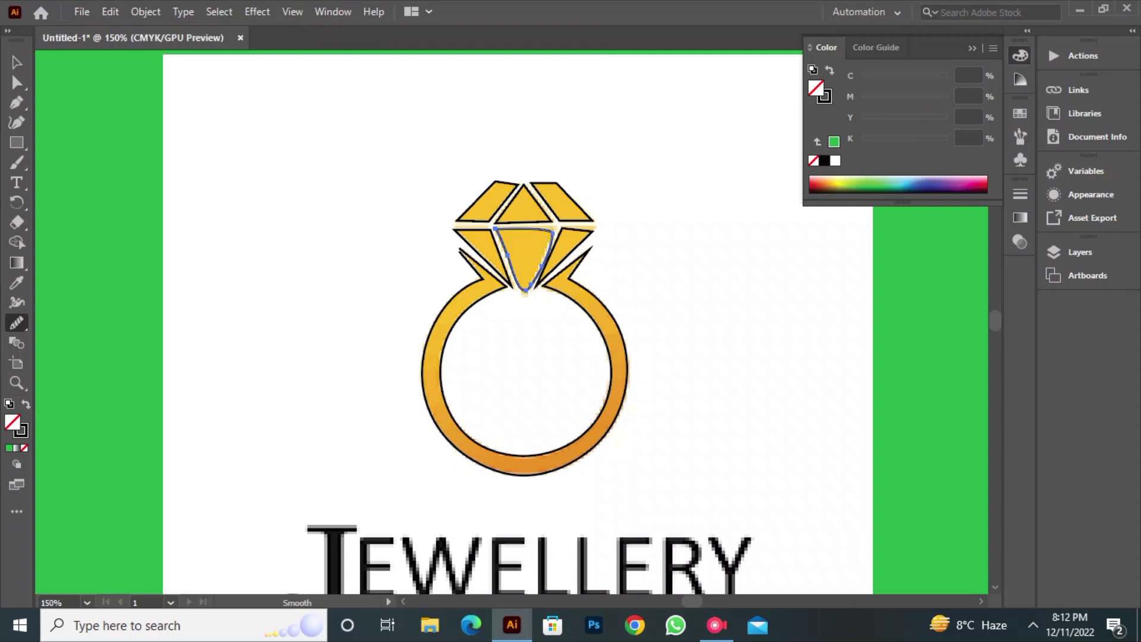
pyautogui.hotkey('ctrl', 'shift', 'a')
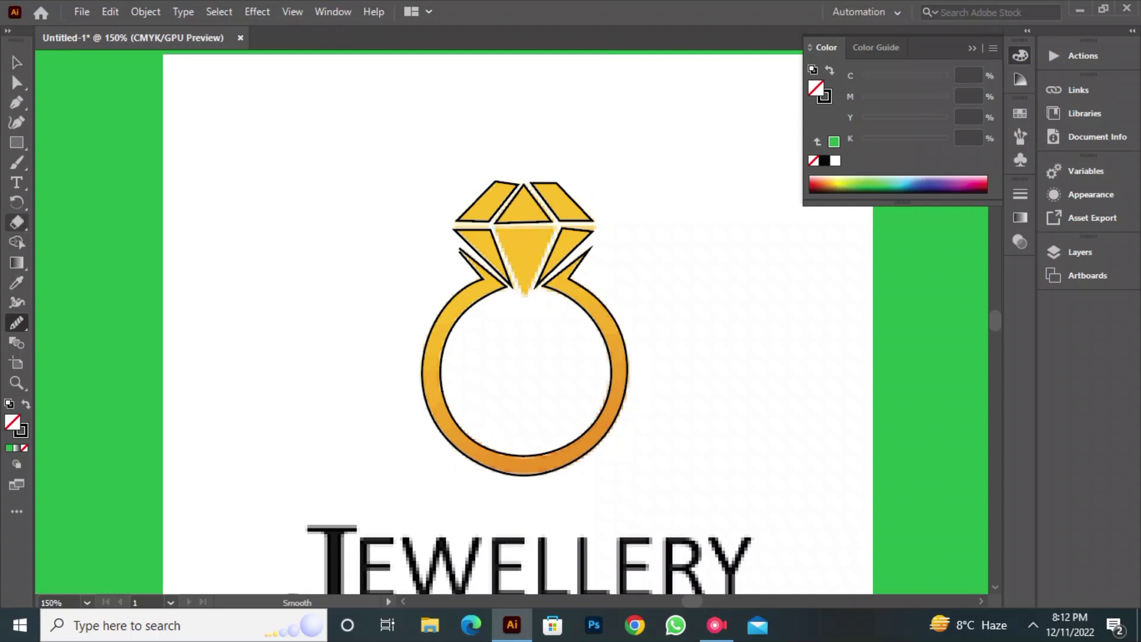
# - Retrace the diamond's lower centre facet as a straight-sided closed triangle with the Pen tool
pyautogui.click(17, 102)
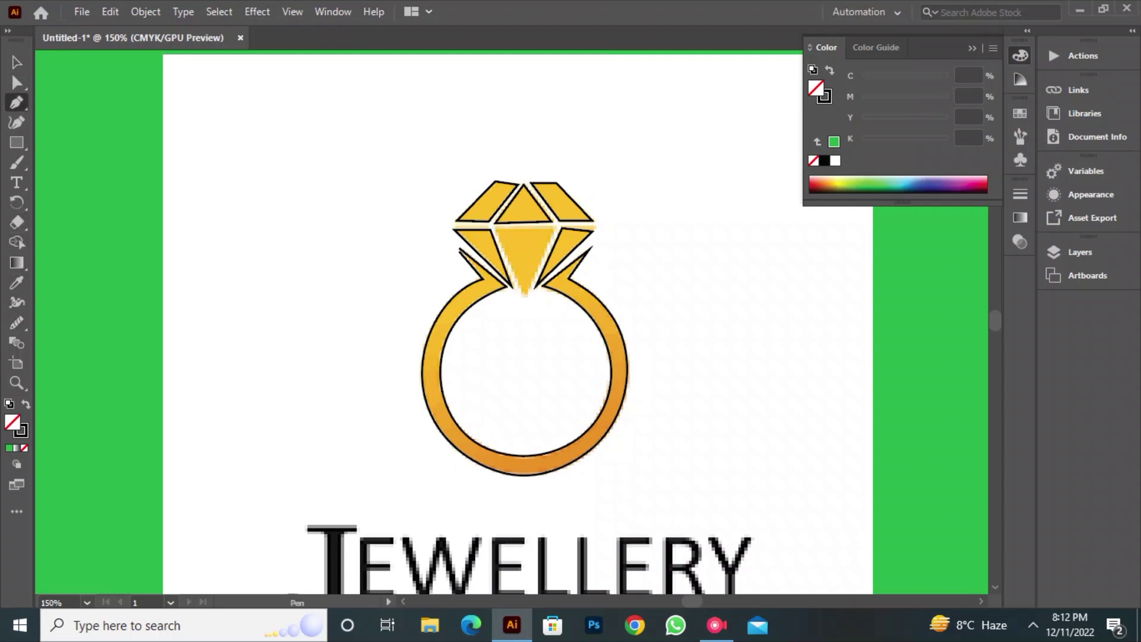
pyautogui.moveTo(496, 229); pyautogui.dragTo(500, 237)
pyautogui.click(524, 292)
pyautogui.click(555, 227)
pyautogui.click(495, 228)
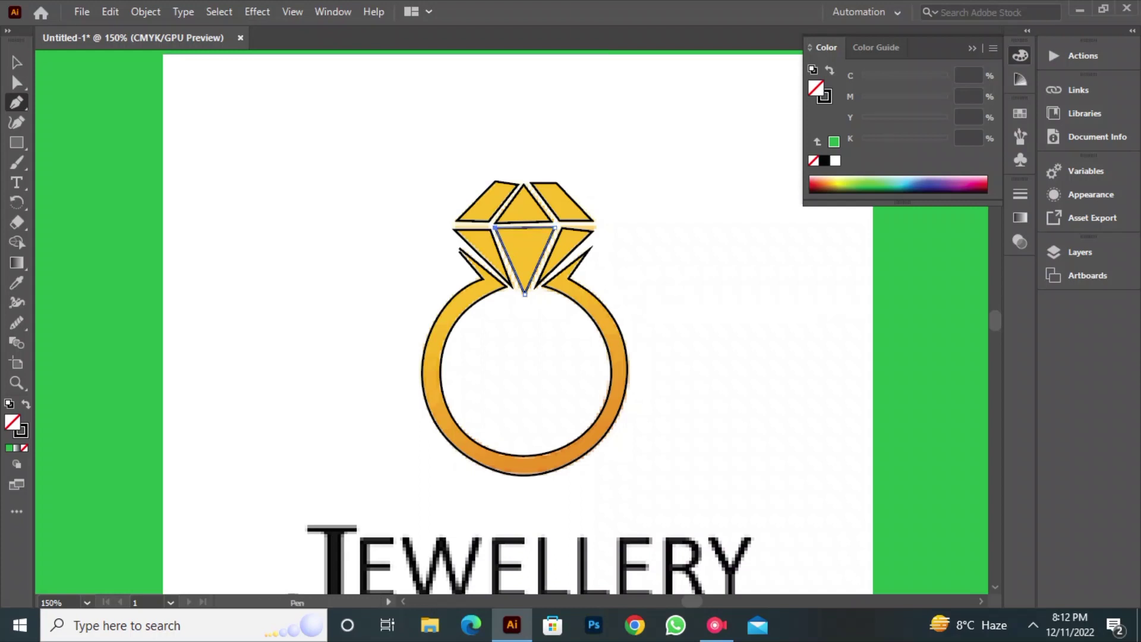
# - Move the reference image to the right, clear of the outlines, and select all the traced ring and diamond paths
pyautogui.press('v')
pyautogui.click(511, 428)
pyautogui.moveTo(511, 428); pyautogui.dragTo(1033, 529)
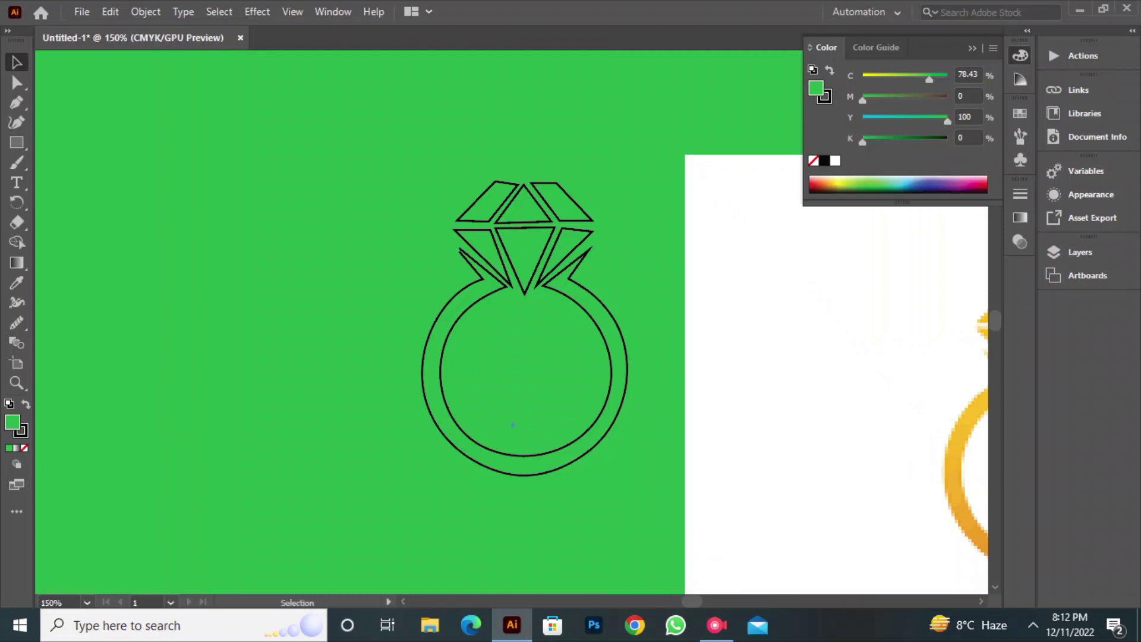
pyautogui.press('a')
pyautogui.press('v')
pyautogui.click(422, 368)
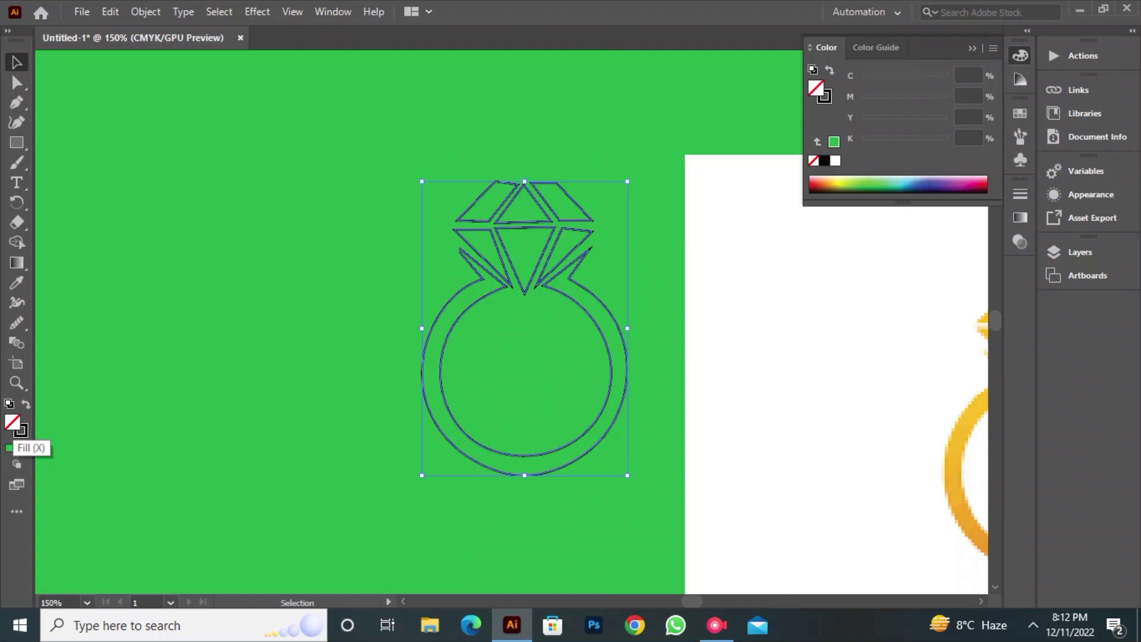
pyautogui.doubleClick(21, 430)
pyautogui.press('BackSpace')
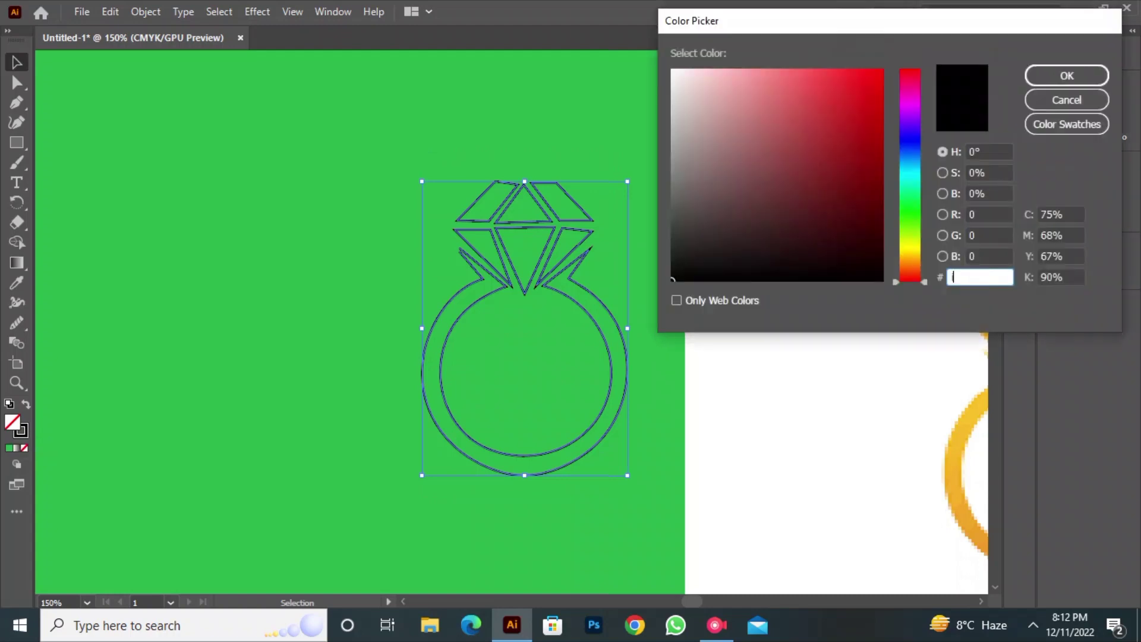
pyautogui.write('ii')
pyautogui.moveTo(789, 166); pyautogui.dragTo(756, 135)
pyautogui.click(1066, 100)
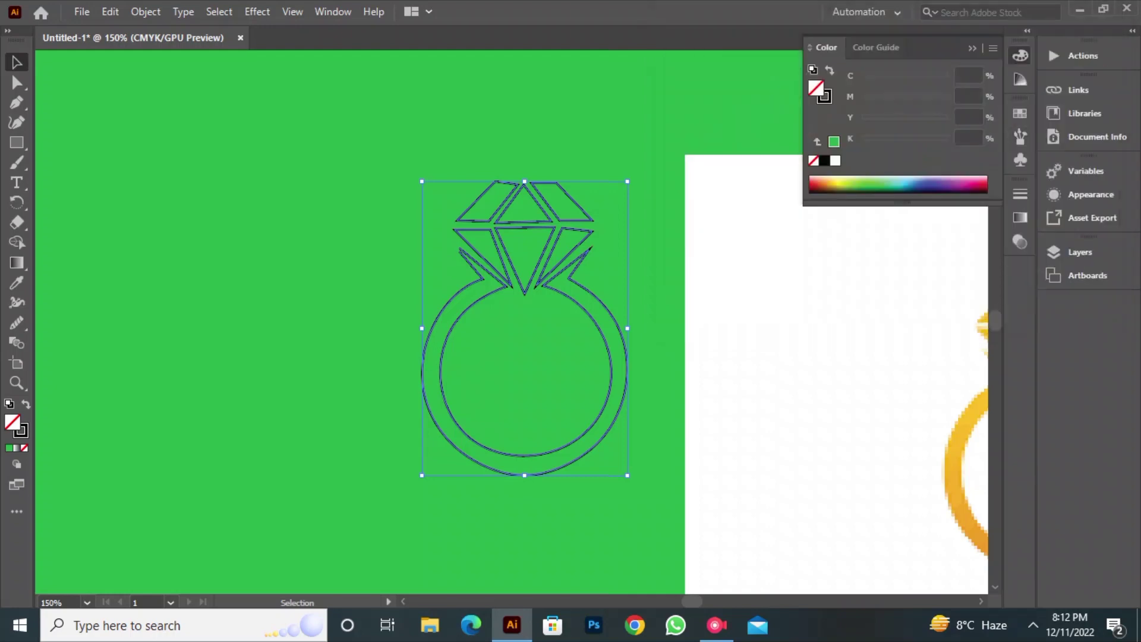
# - Fill the traced artwork with the golden yellow sampled from the reference ring, and delete the reference image
pyautogui.press('i')
pyautogui.click(956, 469)
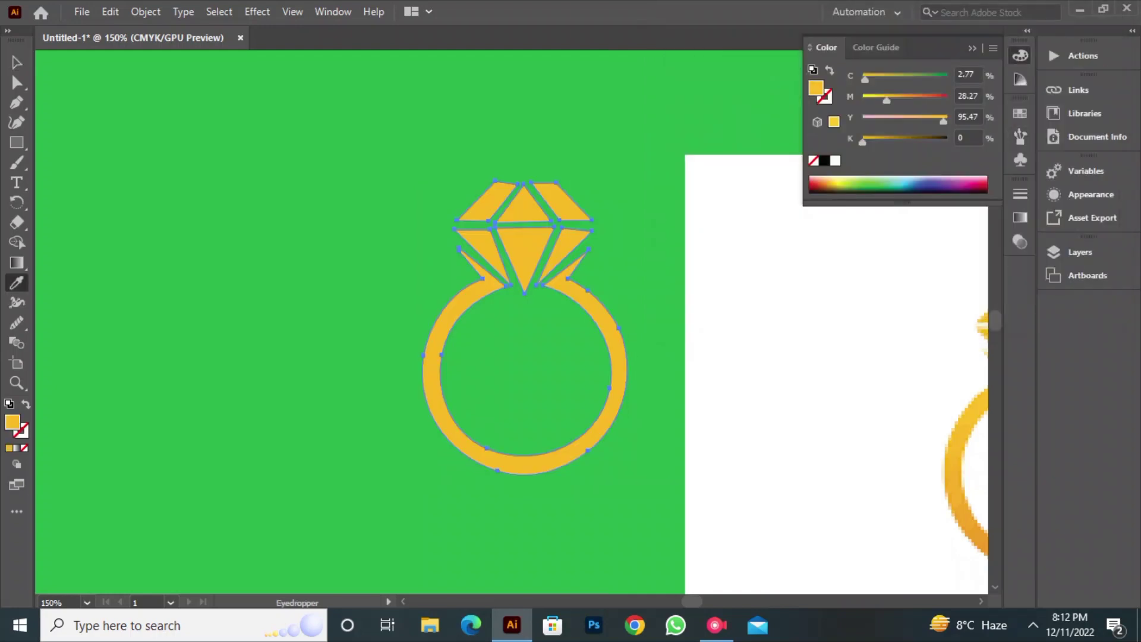
pyautogui.click(16, 62)
pyautogui.click(286, 250)
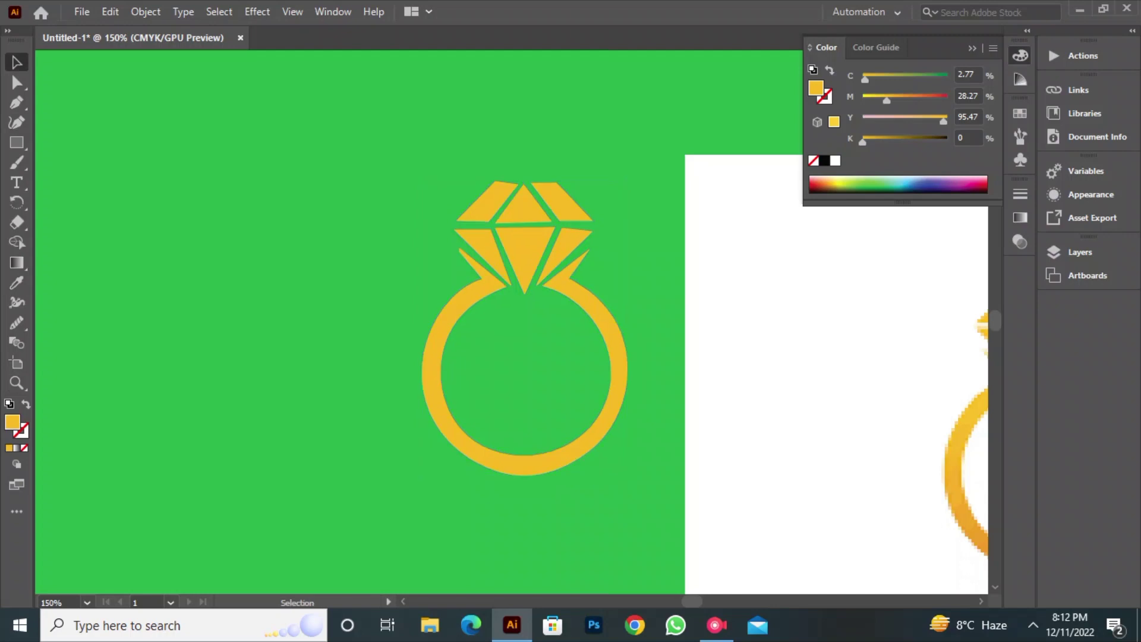
pyautogui.click(796, 356)
pyautogui.press('Delete')
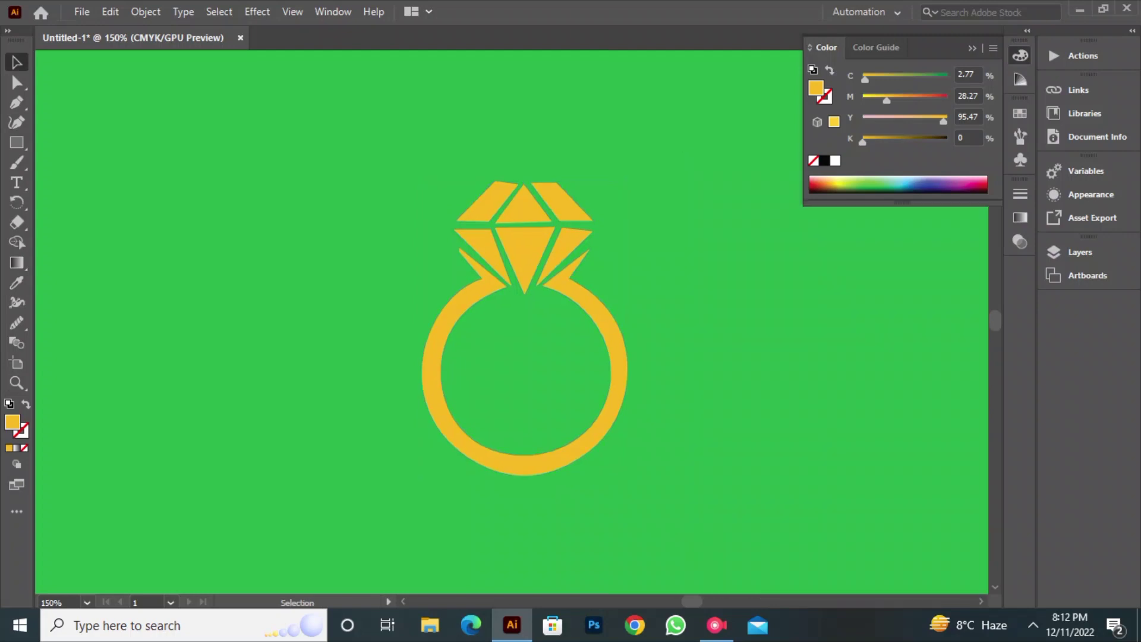
# - Unlock the green background rectangle and reset it to the default white fill and black stroke
pyautogui.rightClick(139, 292)
pyautogui.moveTo(178, 301)
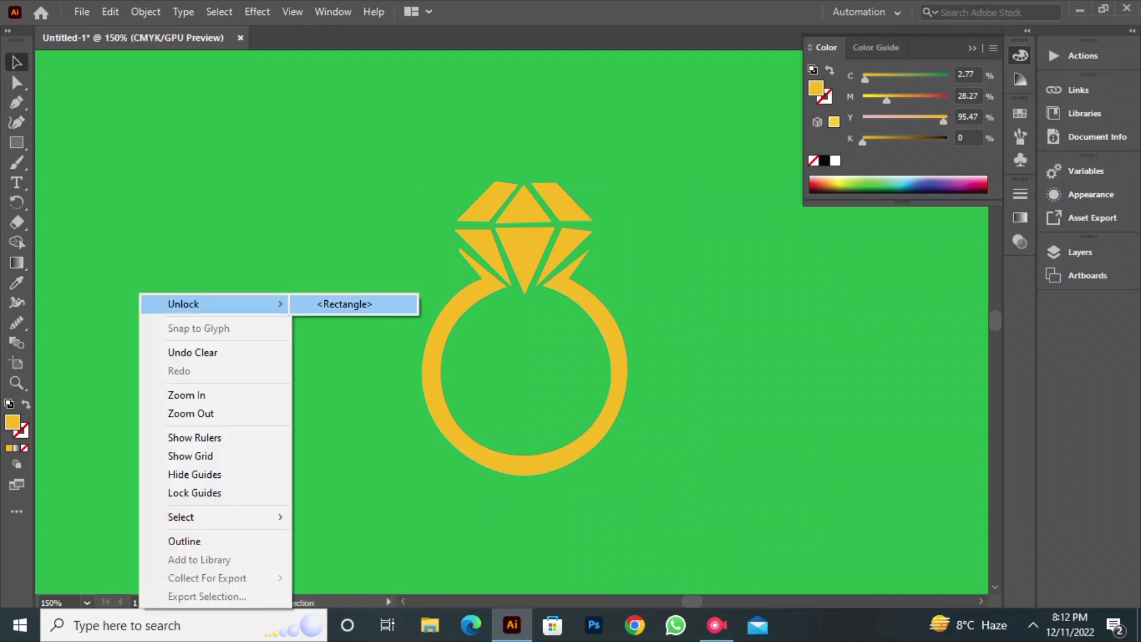
pyautogui.click(344, 301)
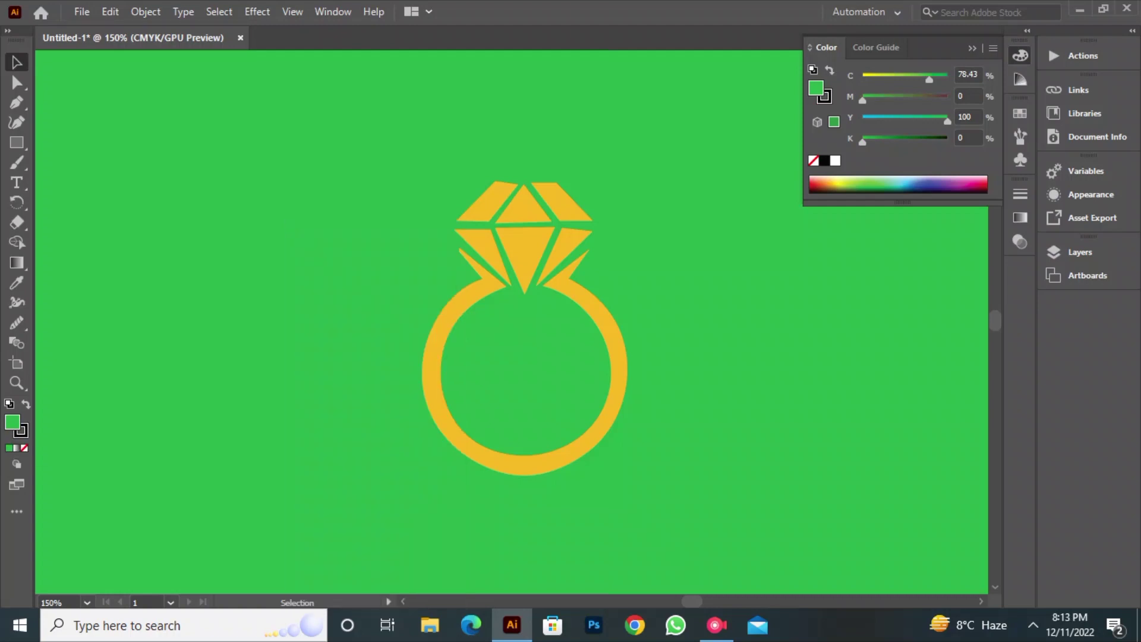
pyautogui.press('d')
# - Narrow the white background rectangle slightly and move it so its upper left corner aligns with the artboard's
pyautogui.scroll(-5, 543, 420)
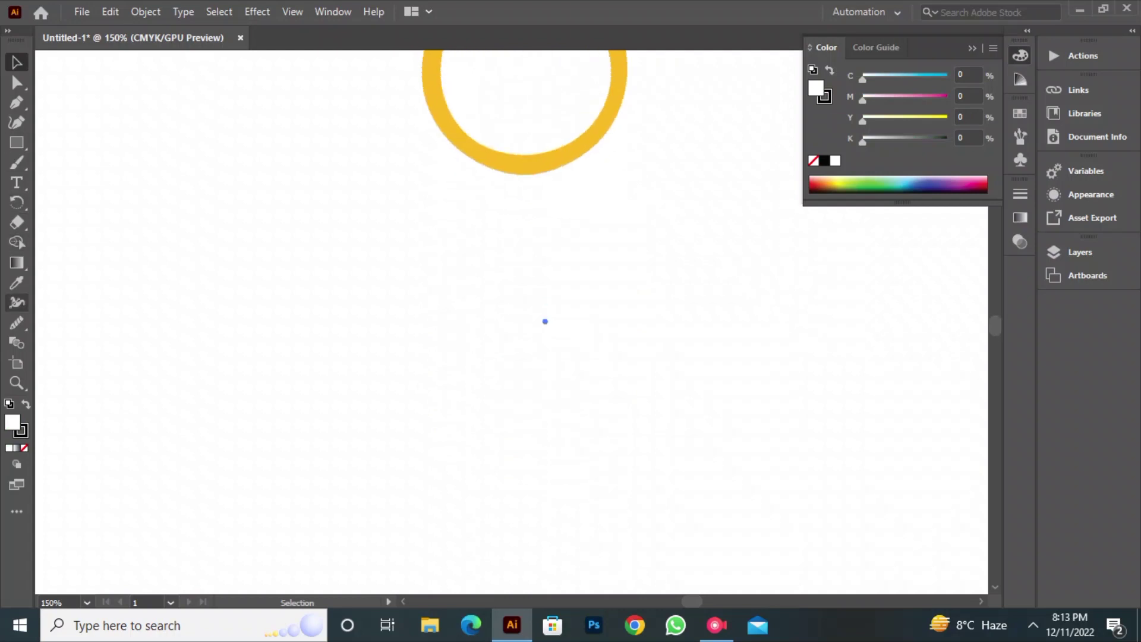
pyautogui.hotkey('ctrl', '-')
pyautogui.hotkey('ctrl', '-')
pyautogui.hotkey('ctrl', '-')
pyautogui.hotkey('ctrl', '-')
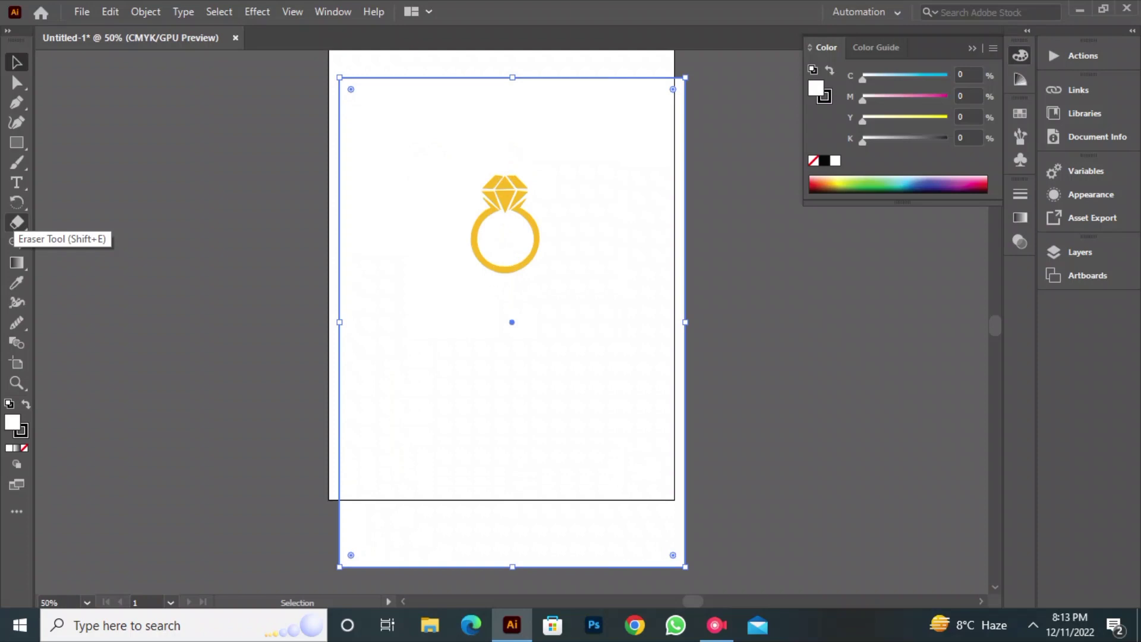
pyautogui.moveTo(511, 386)
pyautogui.mouseDown()
pyautogui.moveTo(492, 386)
pyautogui.moveTo(512, 386)
pyautogui.mouseUp()
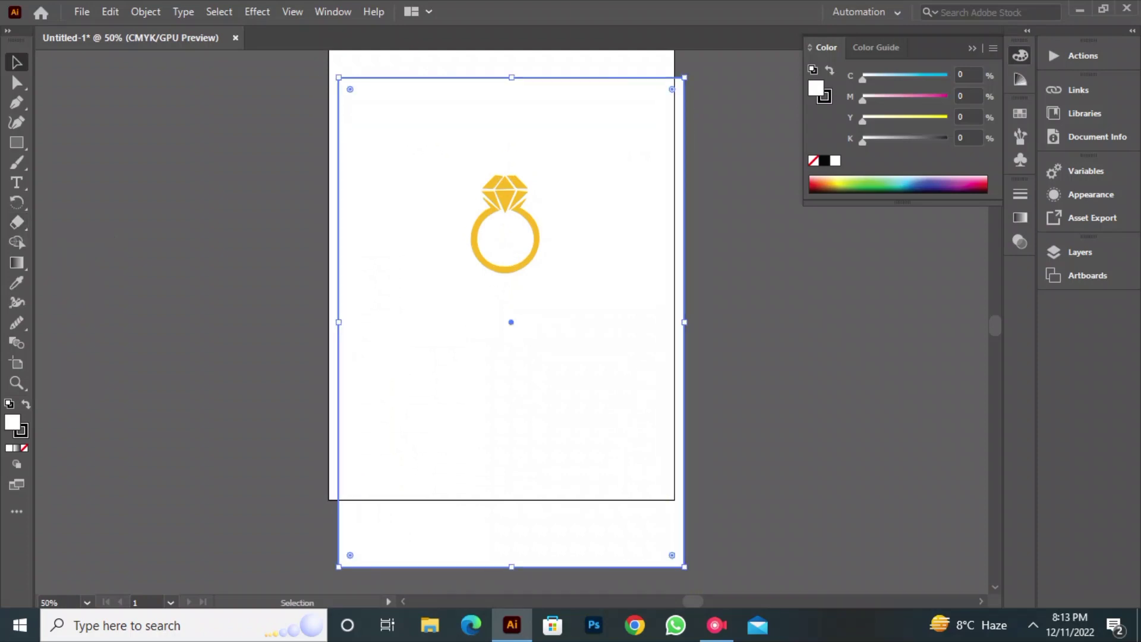
pyautogui.moveTo(684, 321); pyautogui.dragTo(675, 321)
pyautogui.moveTo(506, 322); pyautogui.dragTo(129, 162)
pyautogui.moveTo(200, 210); pyautogui.dragTo(497, 257)
pyautogui.hotkey('ctrl', '+')
pyautogui.hotkey('ctrl', '-')
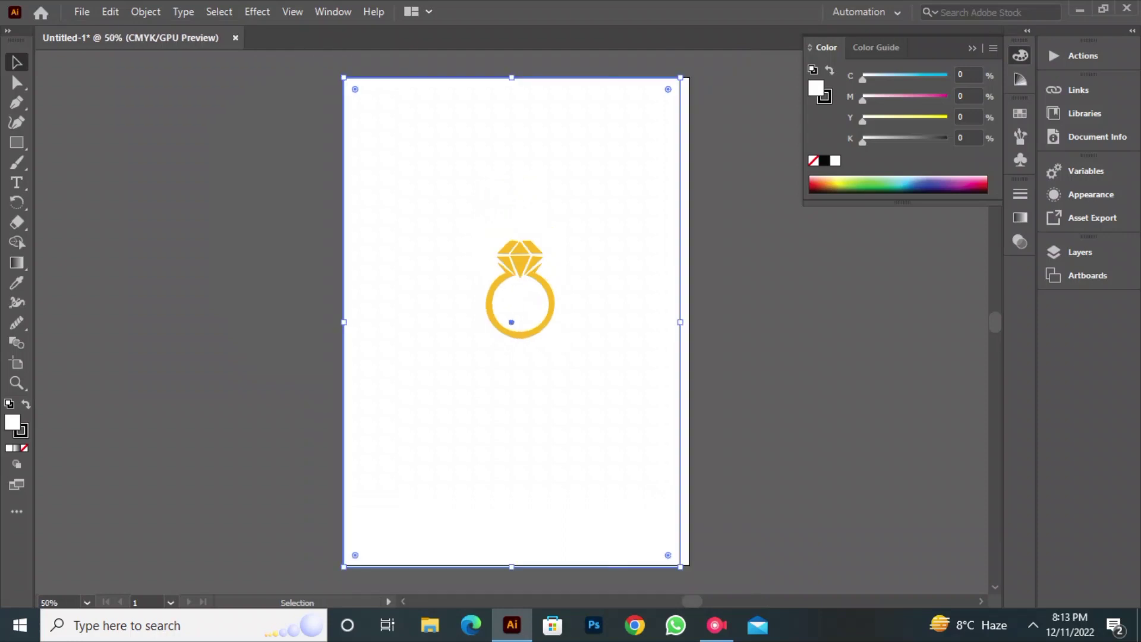
# - Fit the white rectangle's right and bottom edges to the artboard and lock the rectangle
pyautogui.scroll(3, 512, 321)
pyautogui.scroll(-1, 511, 321)
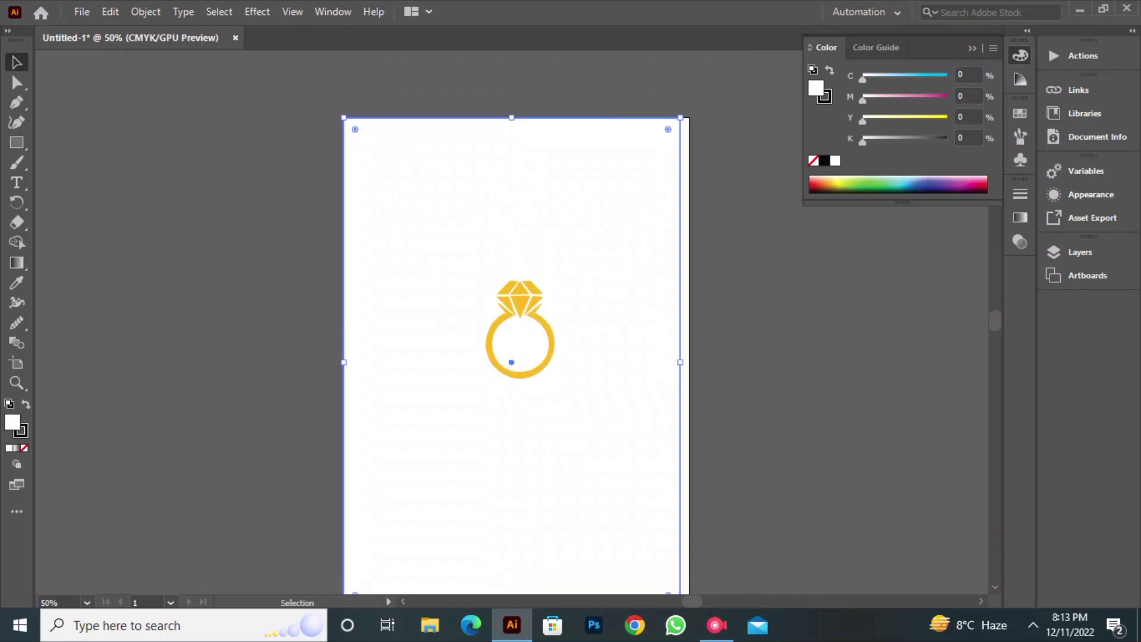
pyautogui.scroll(-1, 511, 342)
pyautogui.moveTo(681, 342); pyautogui.dragTo(689, 341)
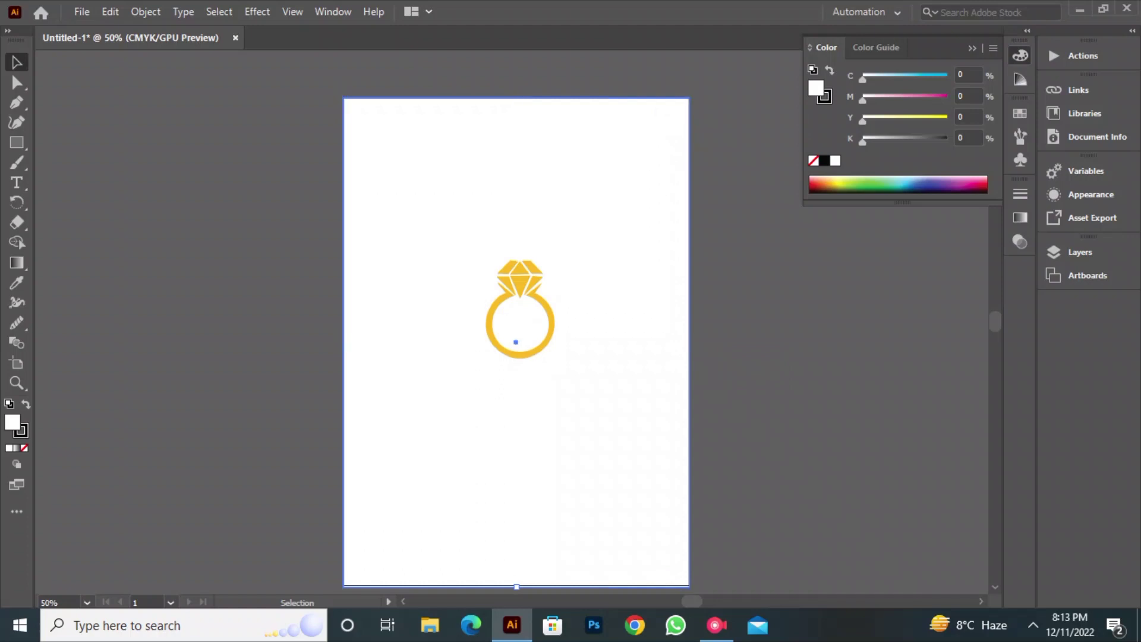
pyautogui.moveTo(516, 586); pyautogui.dragTo(517, 584)
pyautogui.scroll(2, 516, 585)
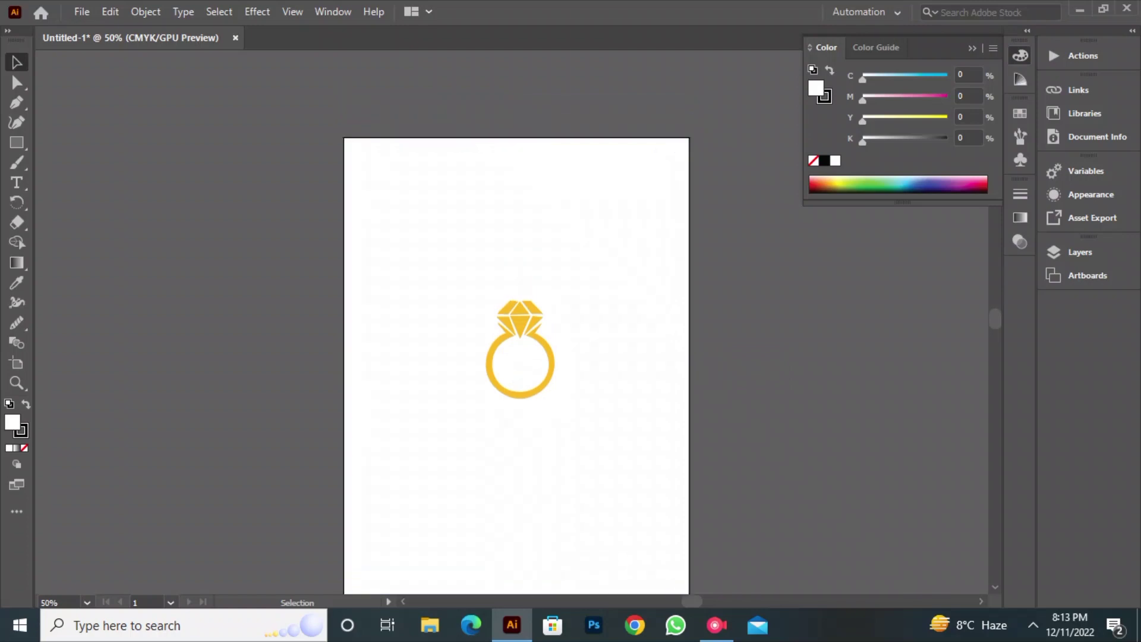
pyautogui.click(611, 368)
pyautogui.hotkey('ctrl', '2')
# - Enlarge the golden ring artwork and centre it horizontally in the artboard's upper half
pyautogui.moveTo(480, 278)
pyautogui.mouseDown()
pyautogui.moveTo(572, 380)
pyautogui.moveTo(604, 471)
pyautogui.mouseUp()
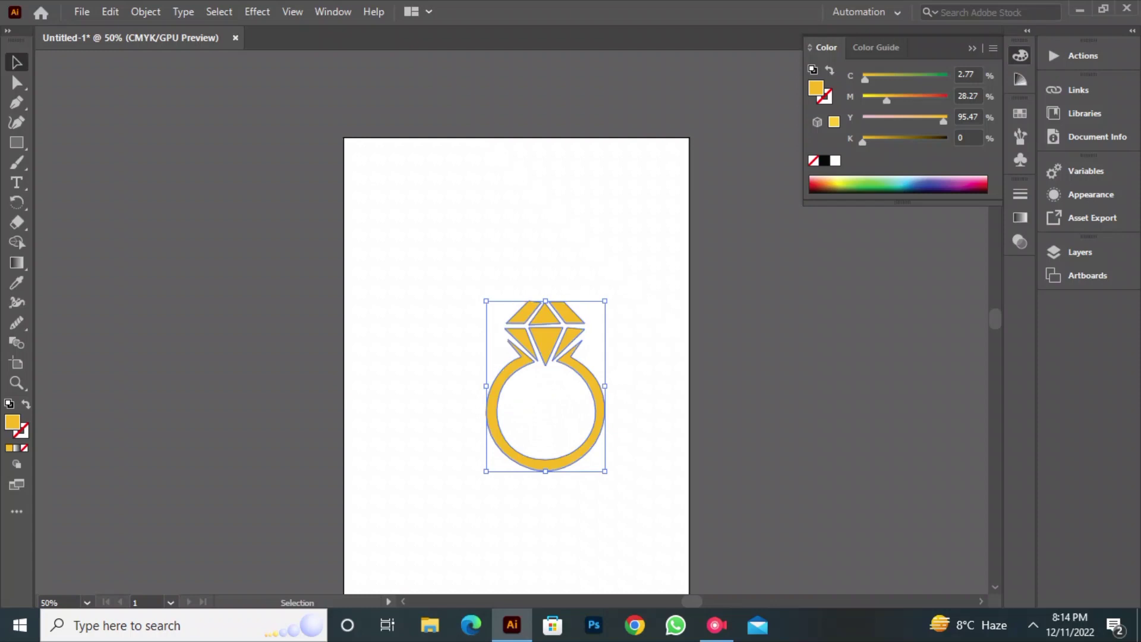
pyautogui.moveTo(545, 344); pyautogui.dragTo(515, 290)
pyautogui.scroll(-1, 515, 289)
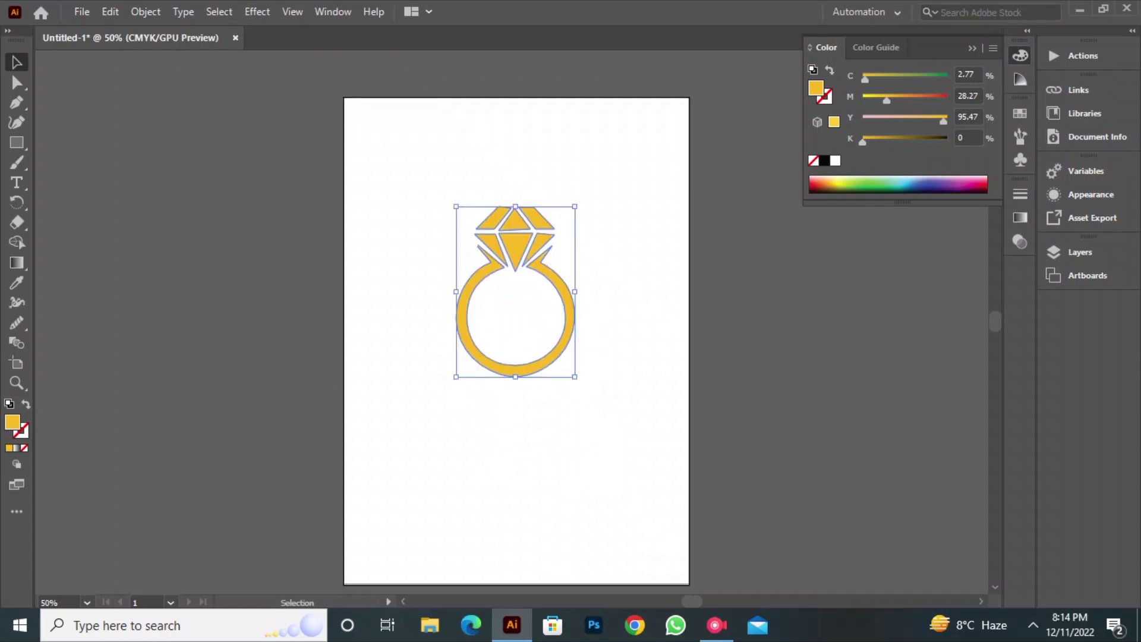
pyautogui.moveTo(515, 251); pyautogui.dragTo(516, 270)
pyautogui.click(285, 315)
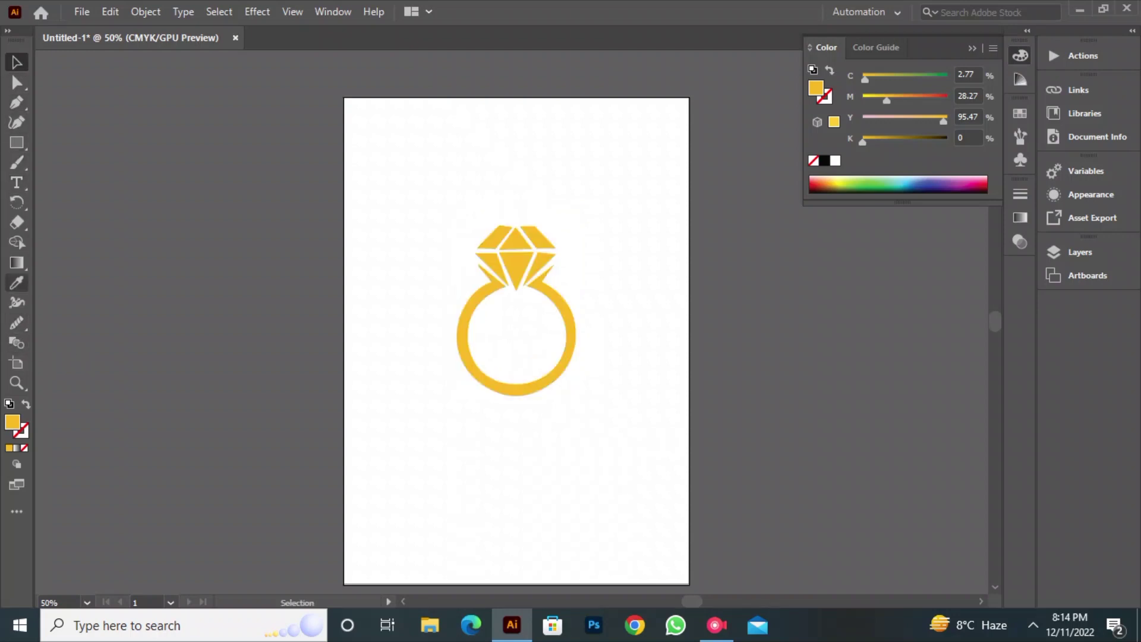
# - Add the point text "Jewelry shop" on the artboard below the ring
pyautogui.click(17, 182)
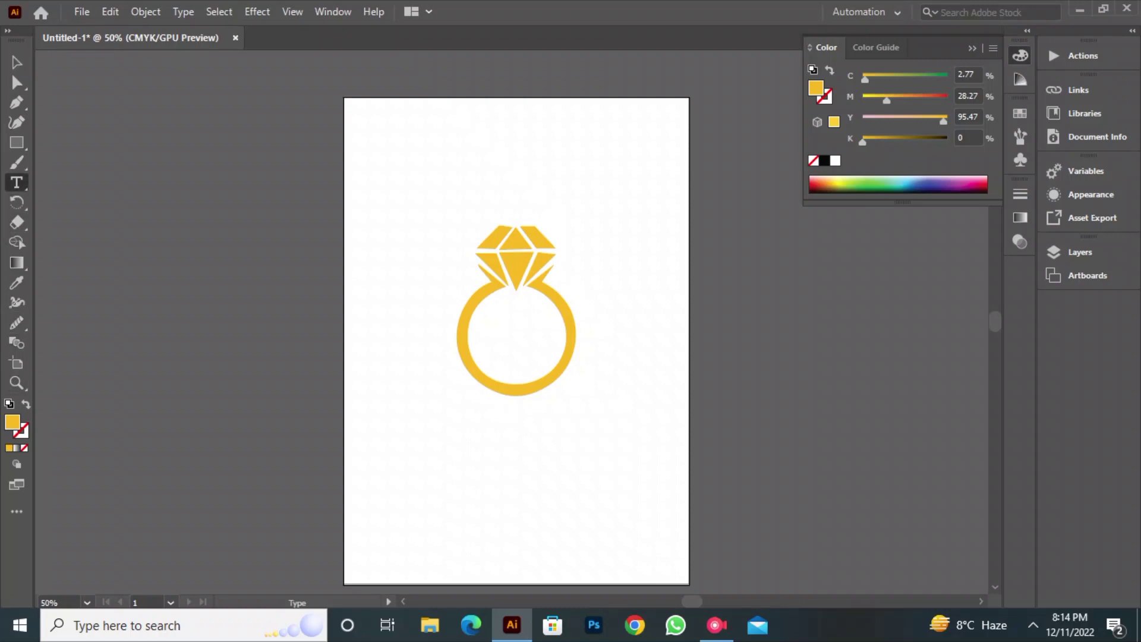
pyautogui.click(387, 441)
pyautogui.press('BackSpace')
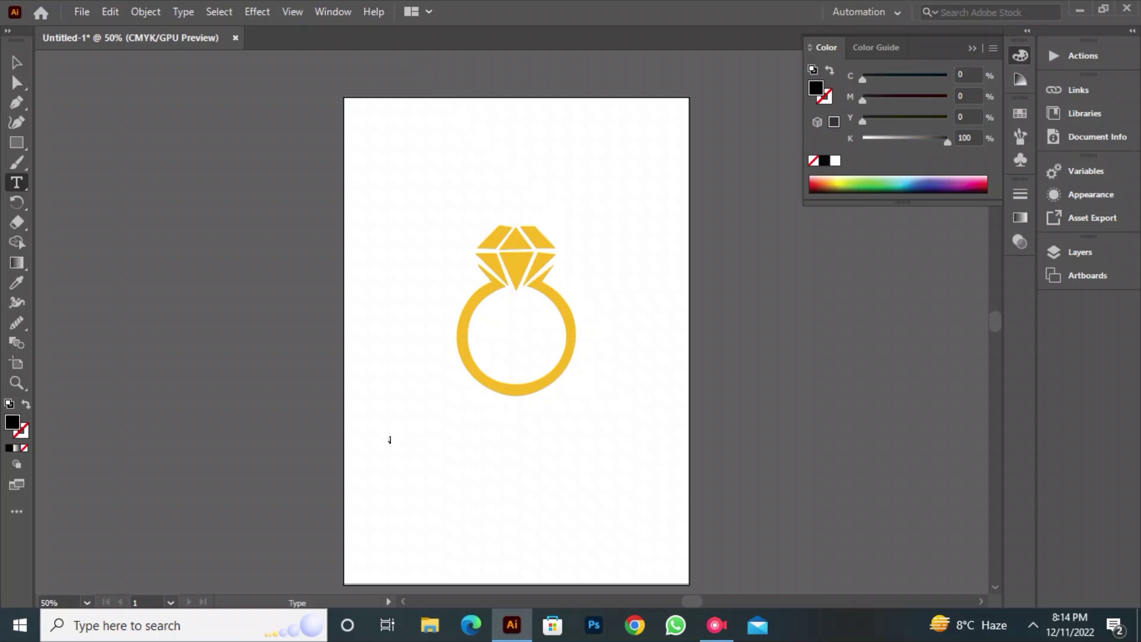
pyautogui.write('Jewelry shop')
# - Enlarge the "Jewelry shop" text to about two thirds of the artboard's width and centre it beneath the ring
pyautogui.moveTo(388, 439); pyautogui.dragTo(426, 440)
pyautogui.click(17, 62)
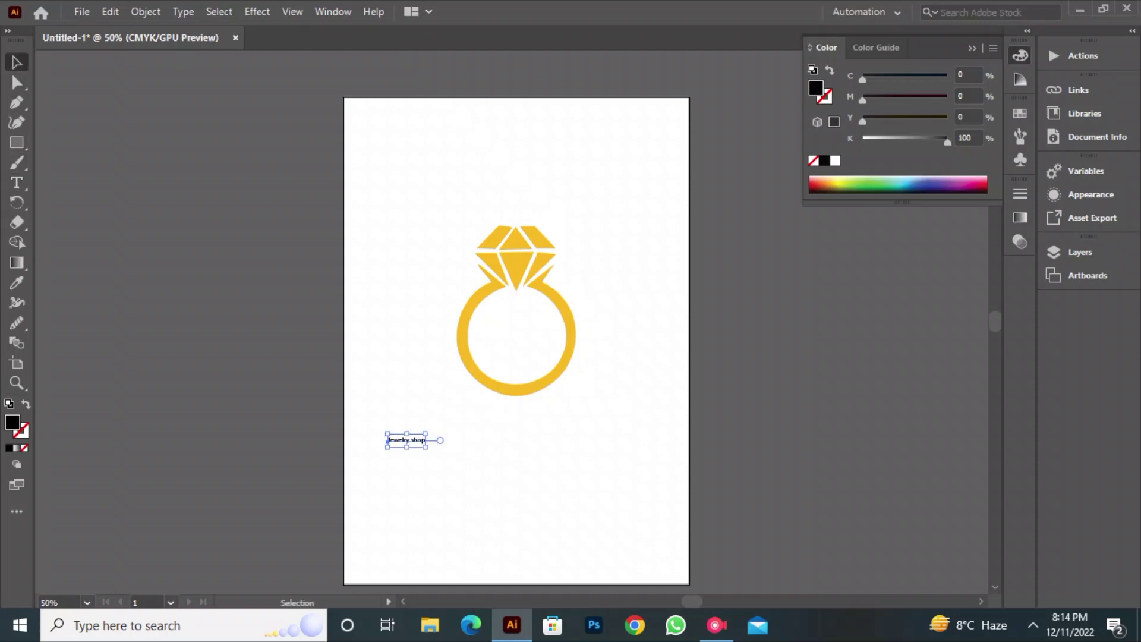
pyautogui.moveTo(425, 446); pyautogui.dragTo(621, 483)
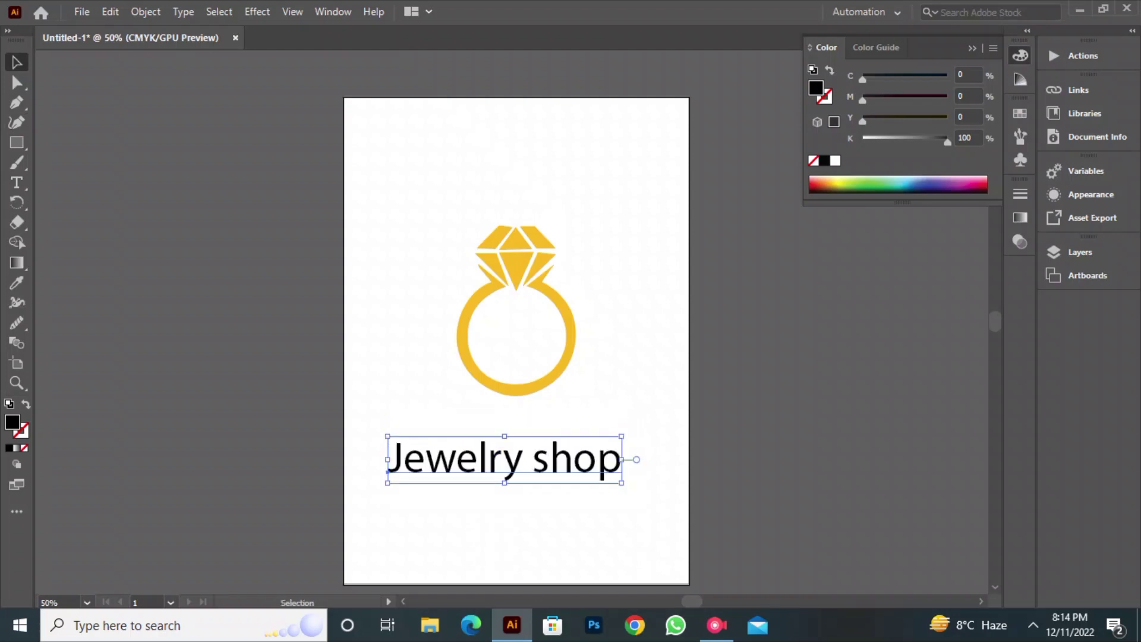
pyautogui.moveTo(505, 459); pyautogui.dragTo(637, 440)
# - Recolour the word "shop" in the title with the yellow fill FFCE00
pyautogui.tripleClick(545, 440)
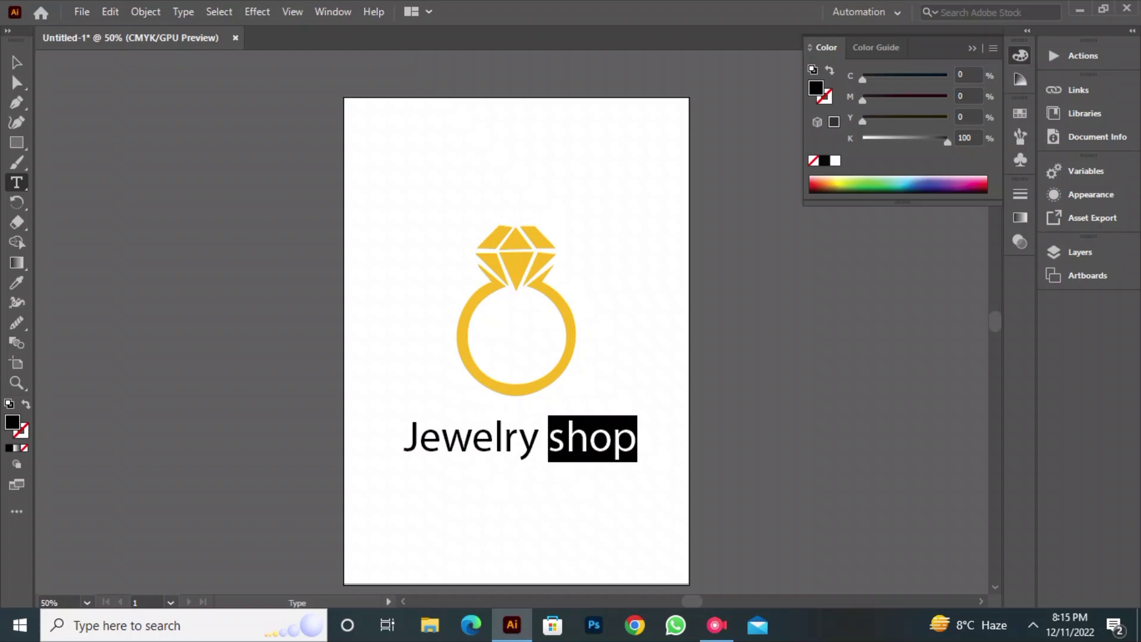
pyautogui.doubleClick(13, 422)
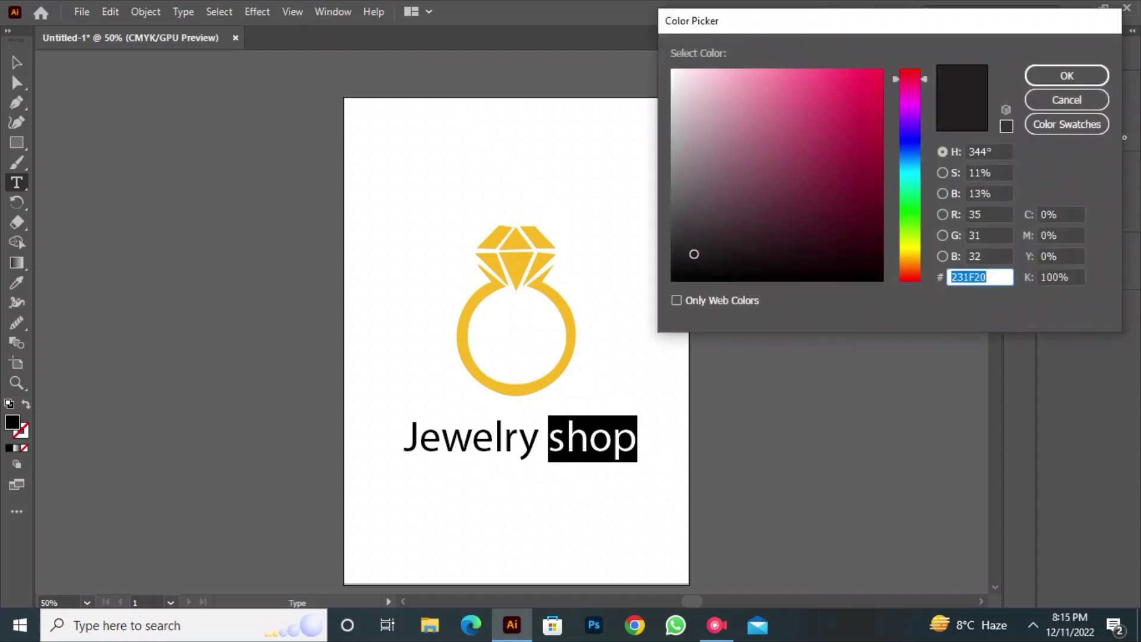
pyautogui.press('BackSpace')
pyautogui.write('21201D')
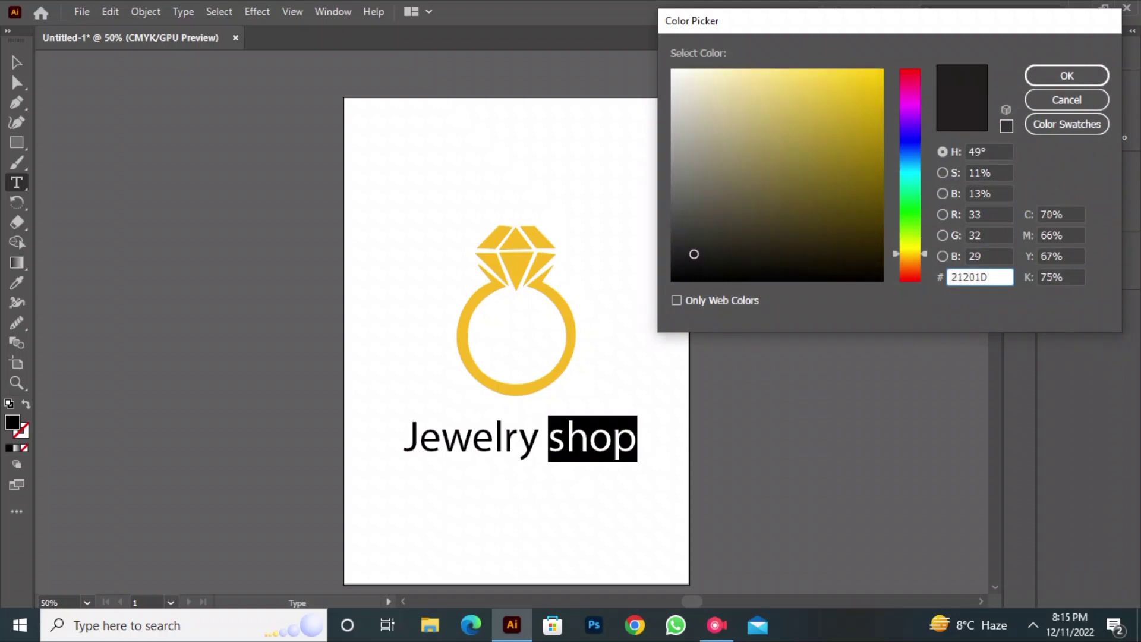
pyautogui.moveTo(694, 253); pyautogui.dragTo(882, 70)
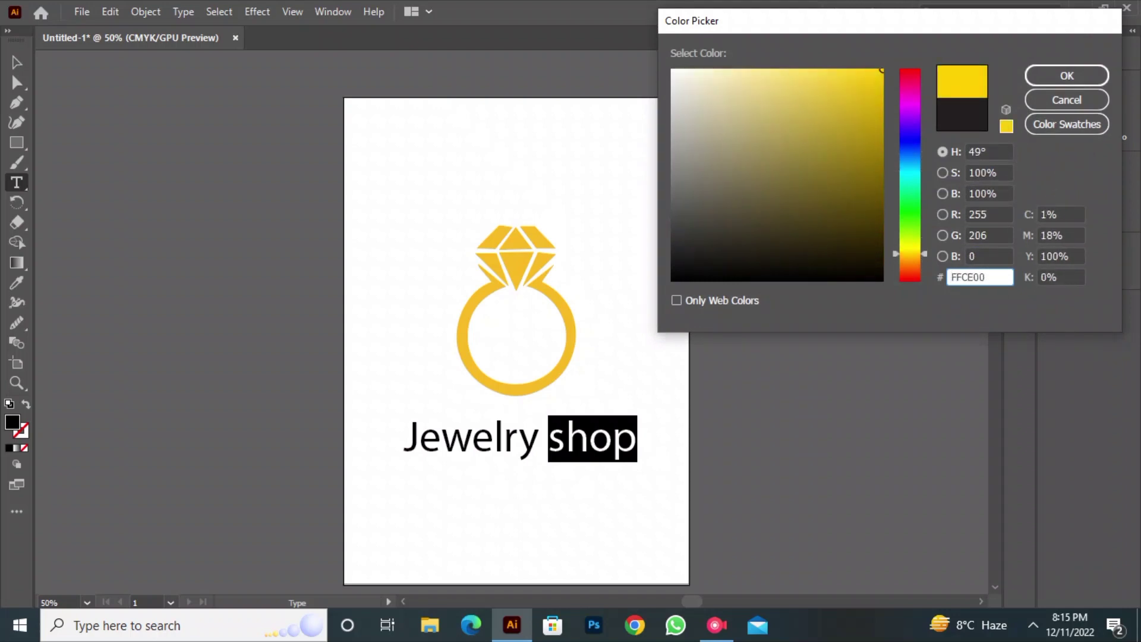
pyautogui.click(1066, 76)
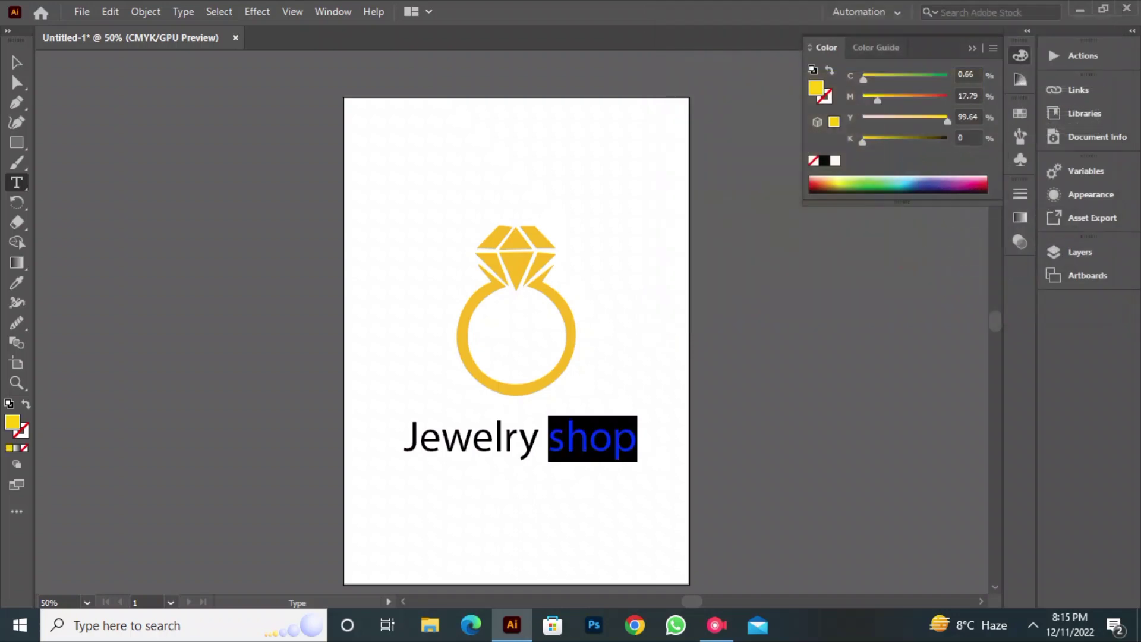
pyautogui.click(16, 62)
pyautogui.click(202, 208)
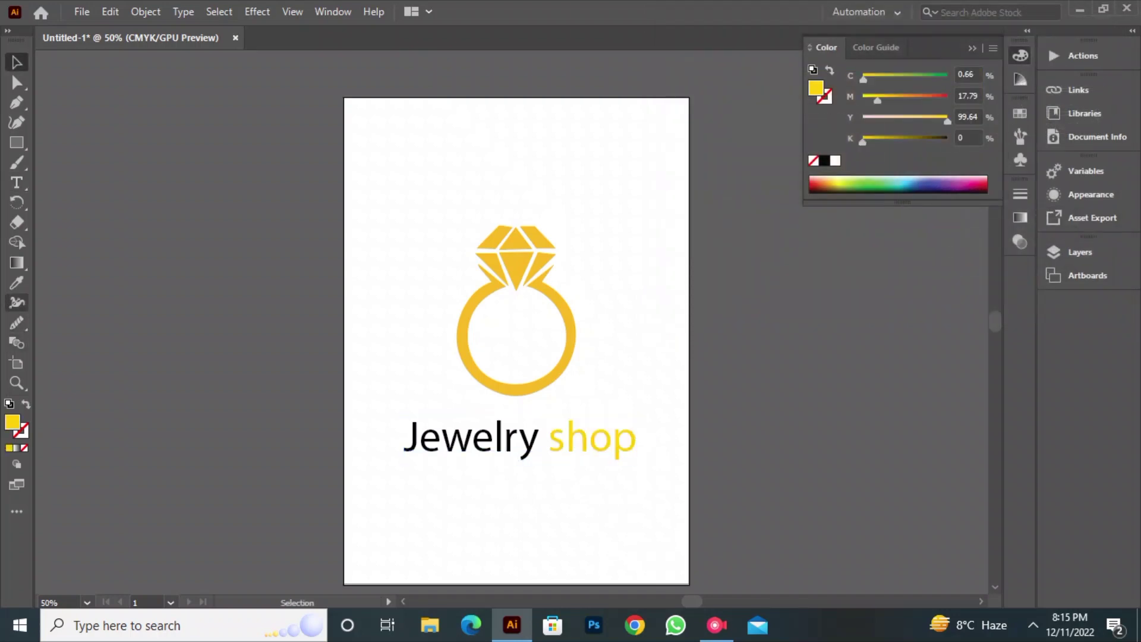
# - Add the tagline "expensive and gold" below the "Jewelry shop" title and select all of its characters
pyautogui.click(16, 183)
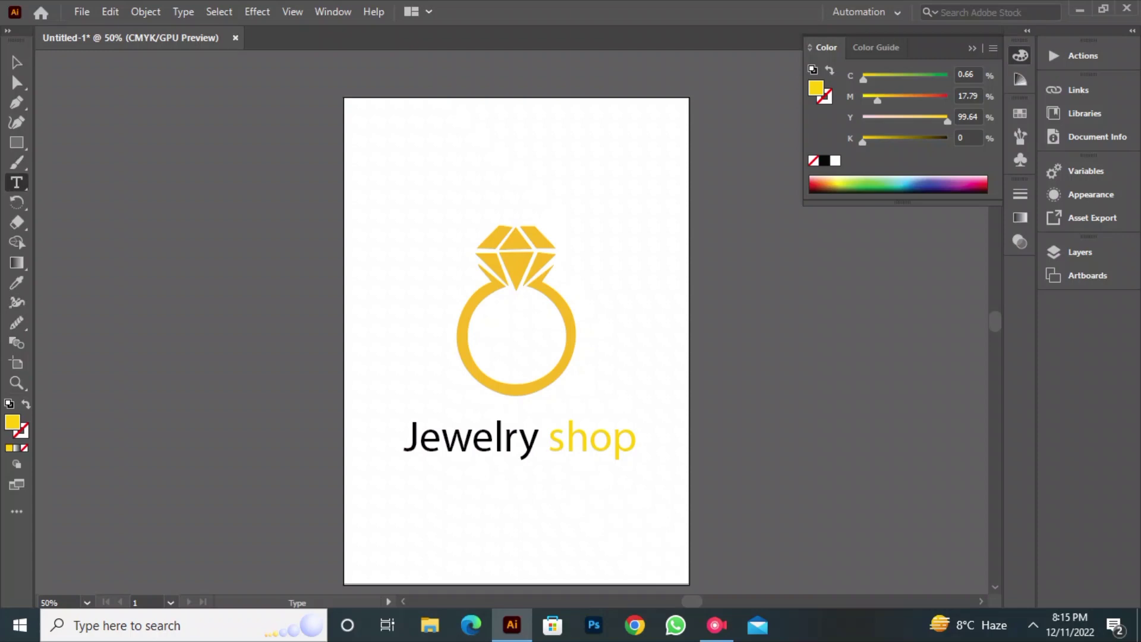
pyautogui.click(418, 484)
pyautogui.press('BackSpace')
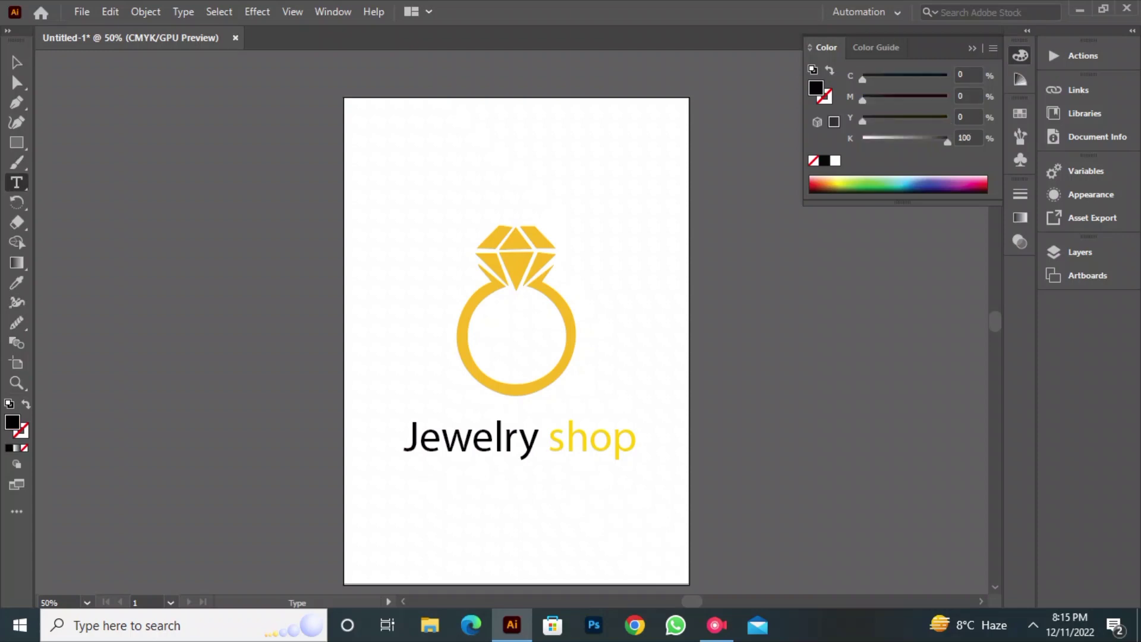
pyautogui.write('expensive and gold')
pyautogui.moveTo(419, 484); pyautogui.dragTo(476, 484)
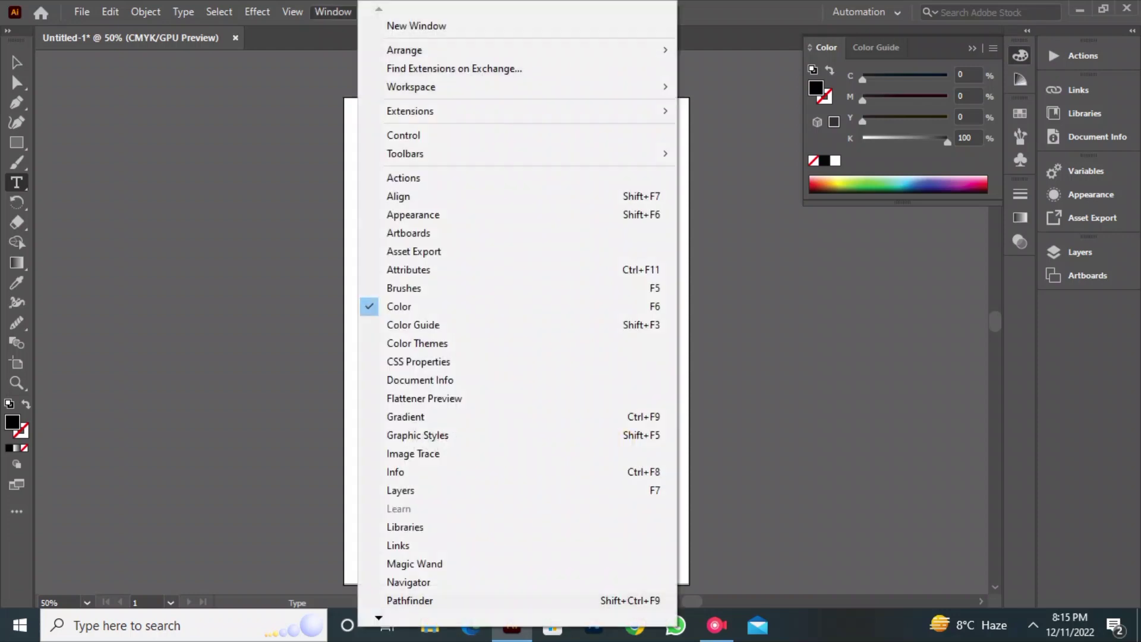
pyautogui.click(343, 12)
pyautogui.moveTo(410, 618)
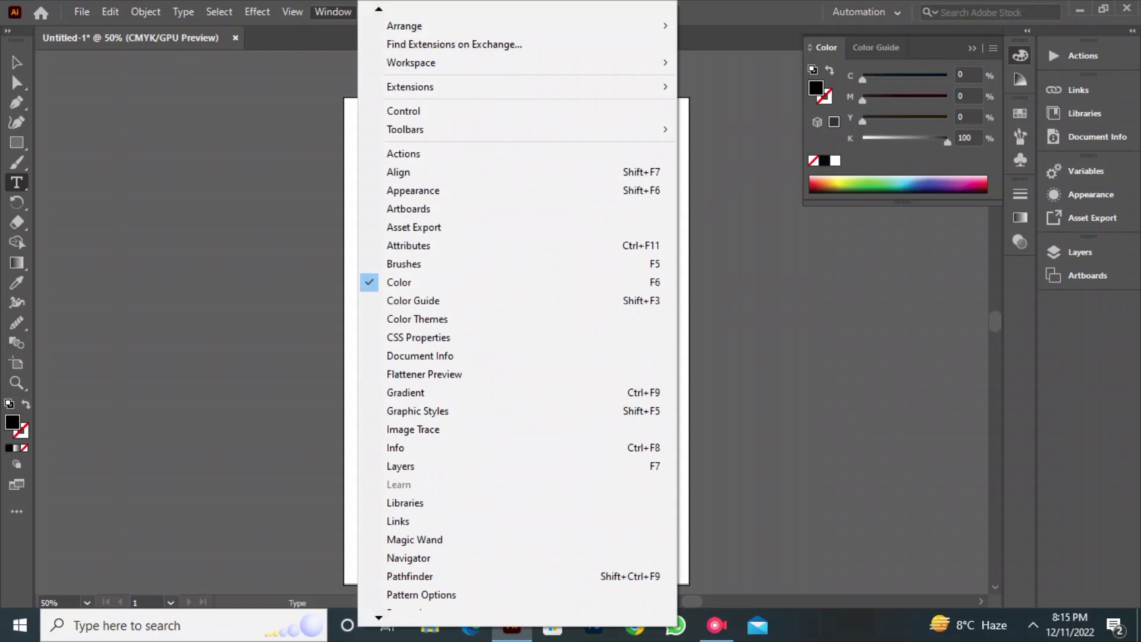
pyautogui.click(431, 503)
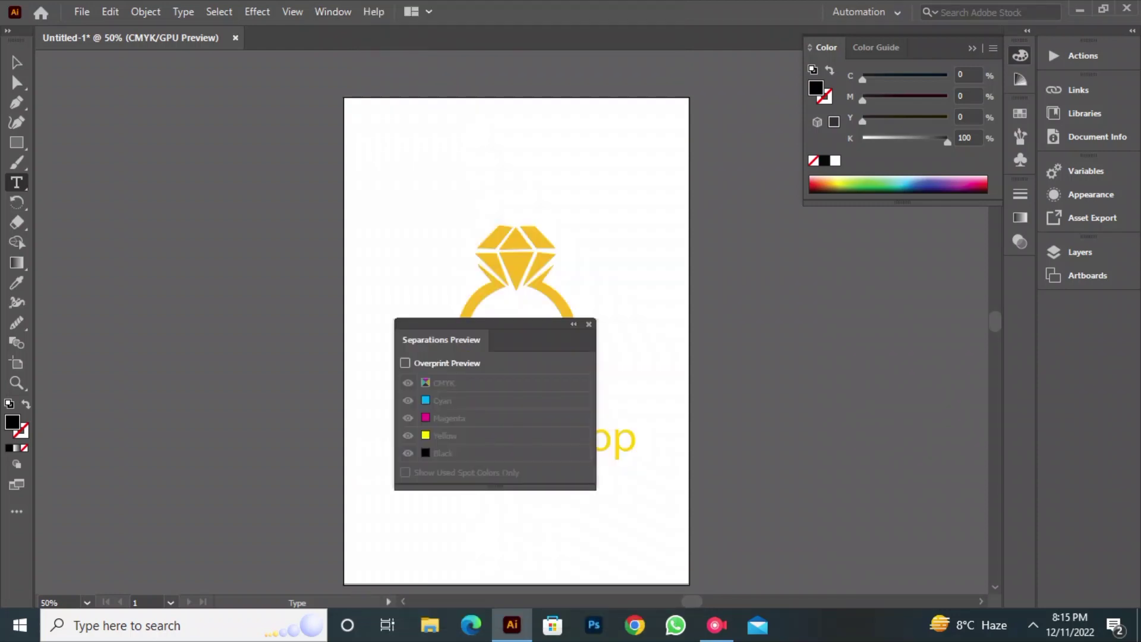
pyautogui.click(588, 324)
# - Display the text properties and set the selected tagline's font size to 18 pt
pyautogui.click(333, 12)
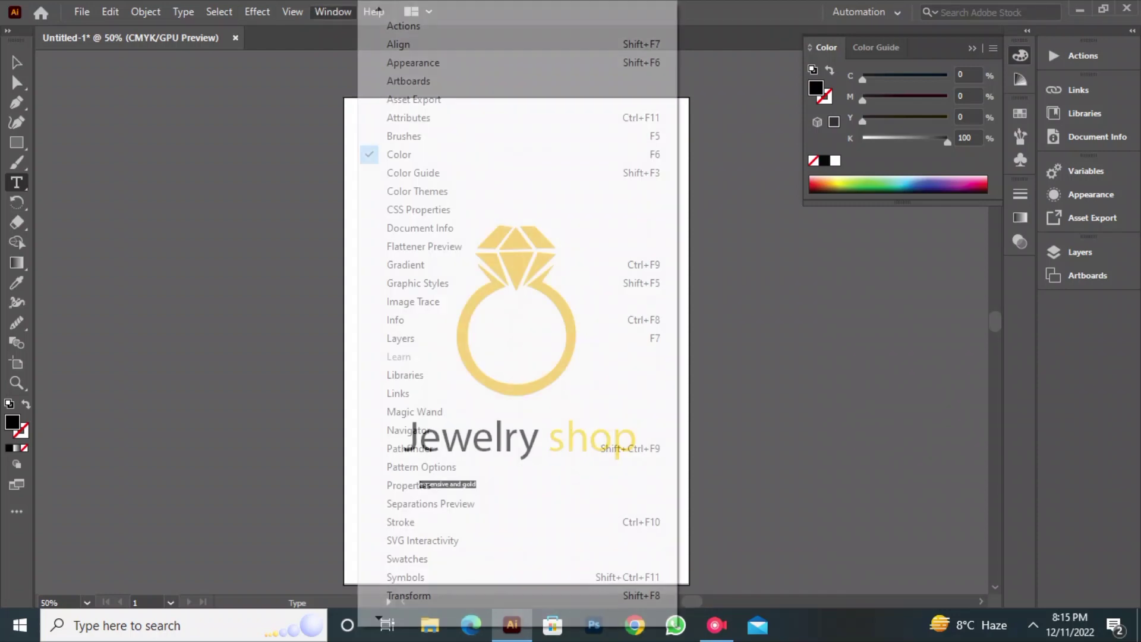
pyautogui.click(409, 484)
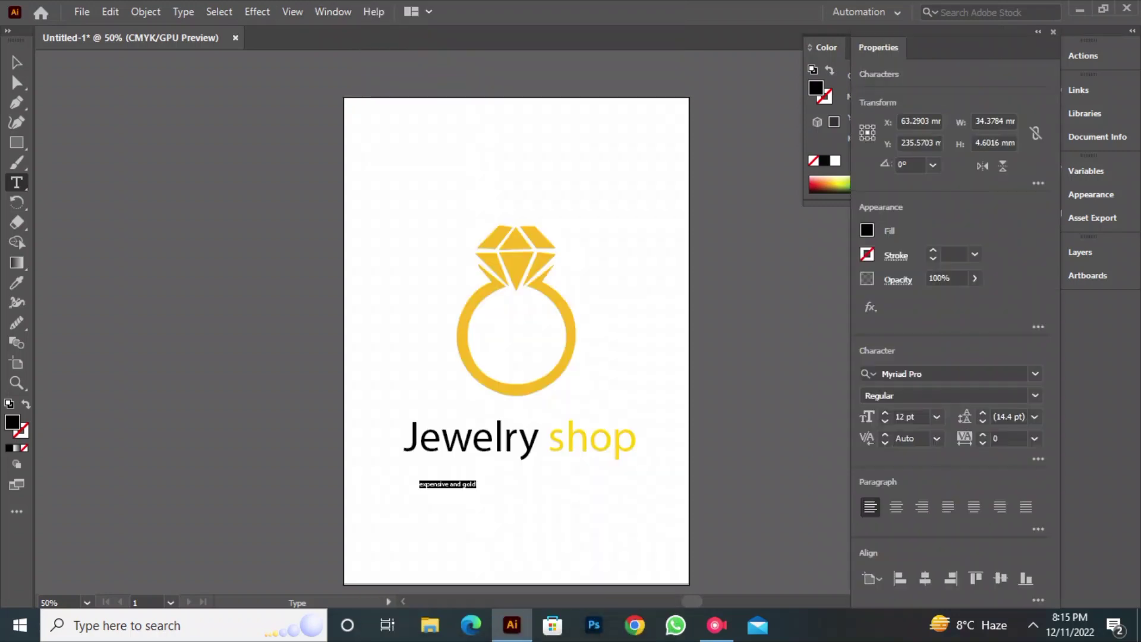
pyautogui.click(884, 413)
pyautogui.click(885, 413)
pyautogui.click(885, 413)
pyautogui.click(885, 413)
pyautogui.click(884, 413)
pyautogui.click(884, 413)
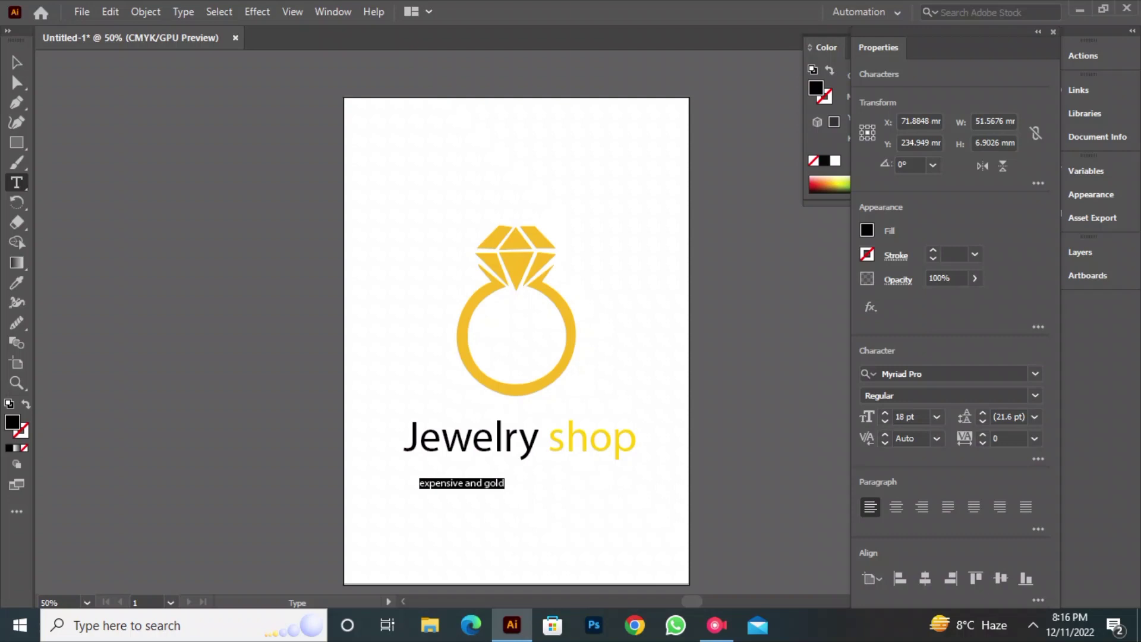
# - Increase the tagline's tracking to 45 and set its kerning to 0
pyautogui.click(982, 434)
pyautogui.click(982, 435)
pyautogui.click(982, 434)
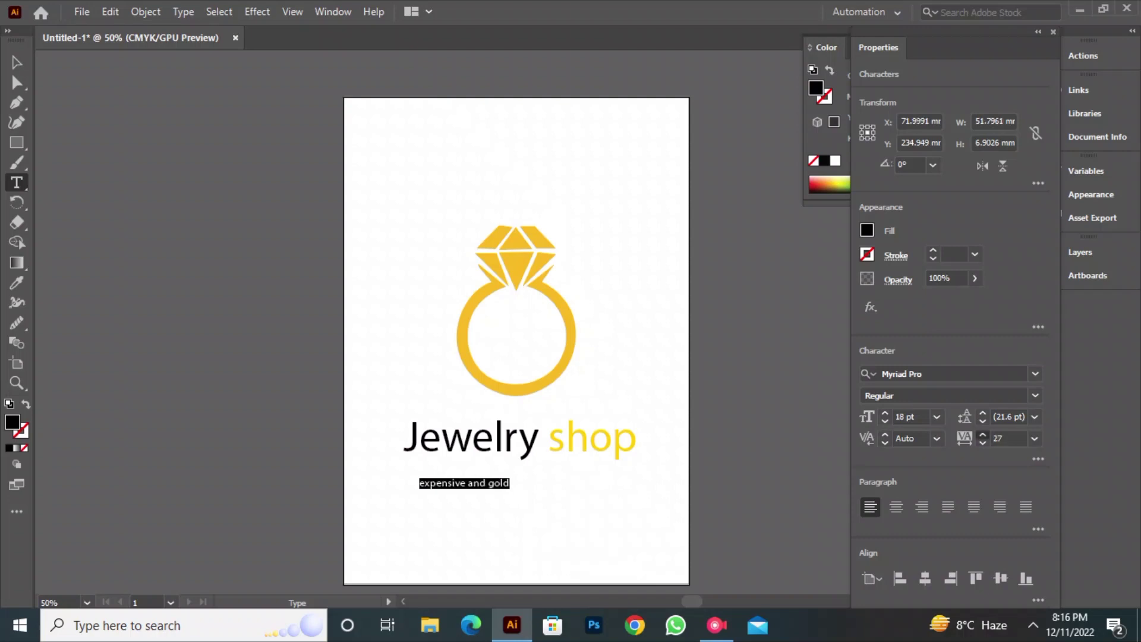
pyautogui.click(885, 434)
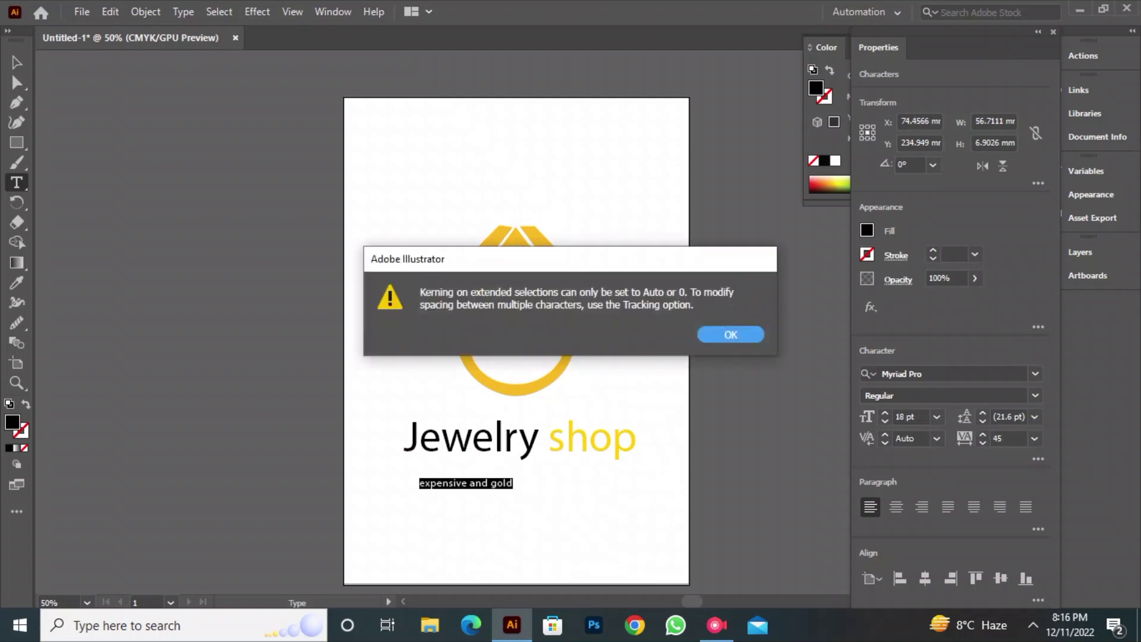
pyautogui.click(726, 334)
pyautogui.click(936, 438)
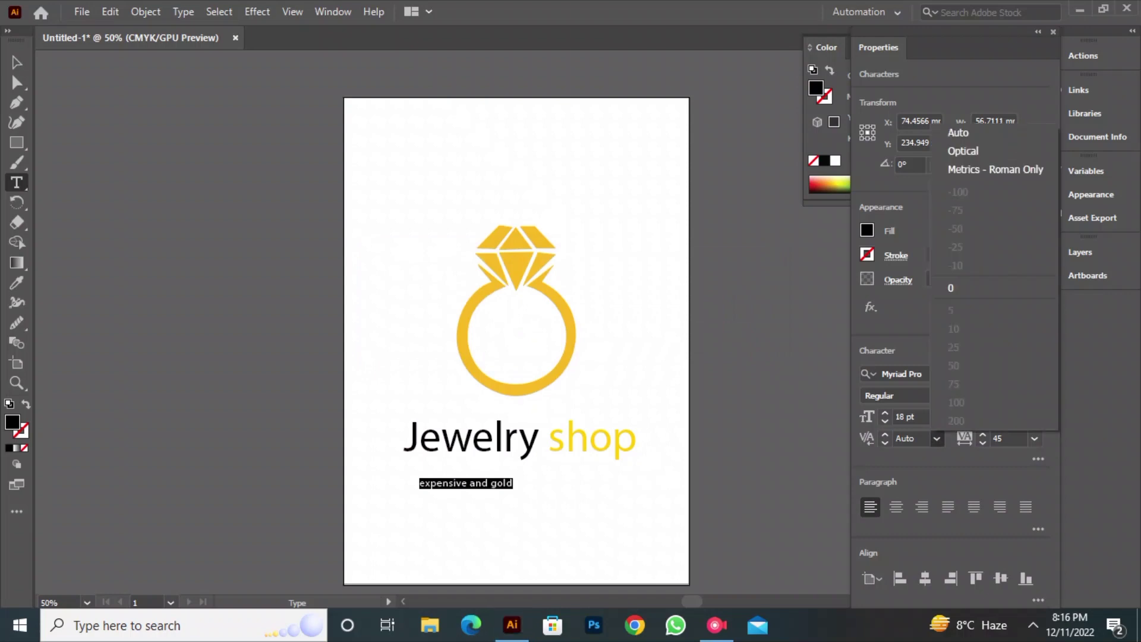
pyautogui.click(950, 287)
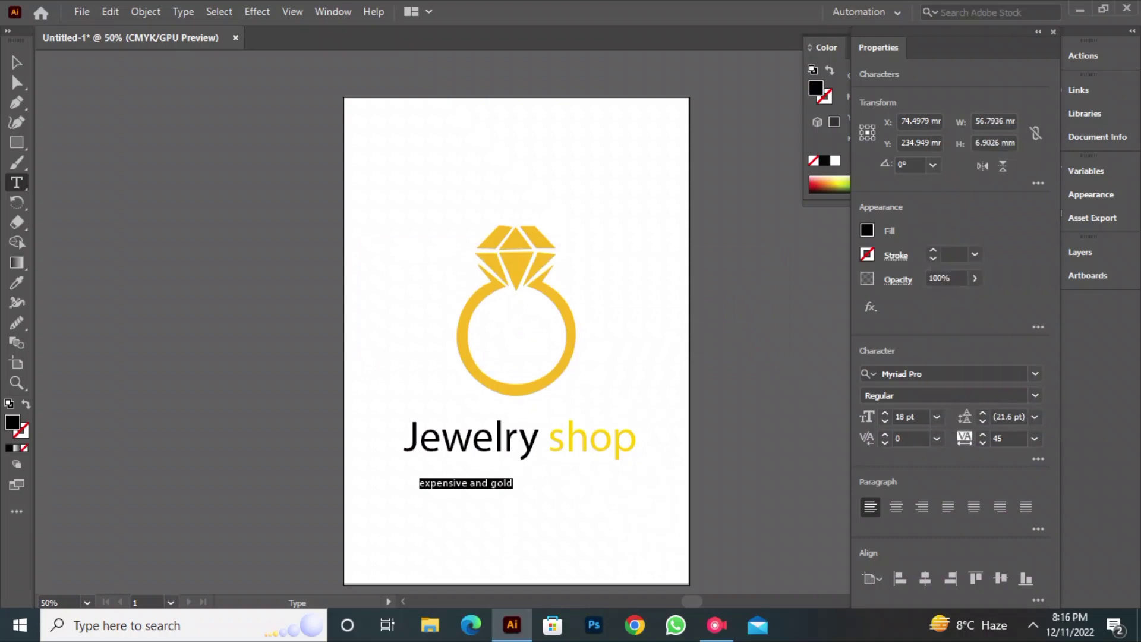
# - Increase the tagline's tracking further to 217 and deselect the text
pyautogui.click(982, 434)
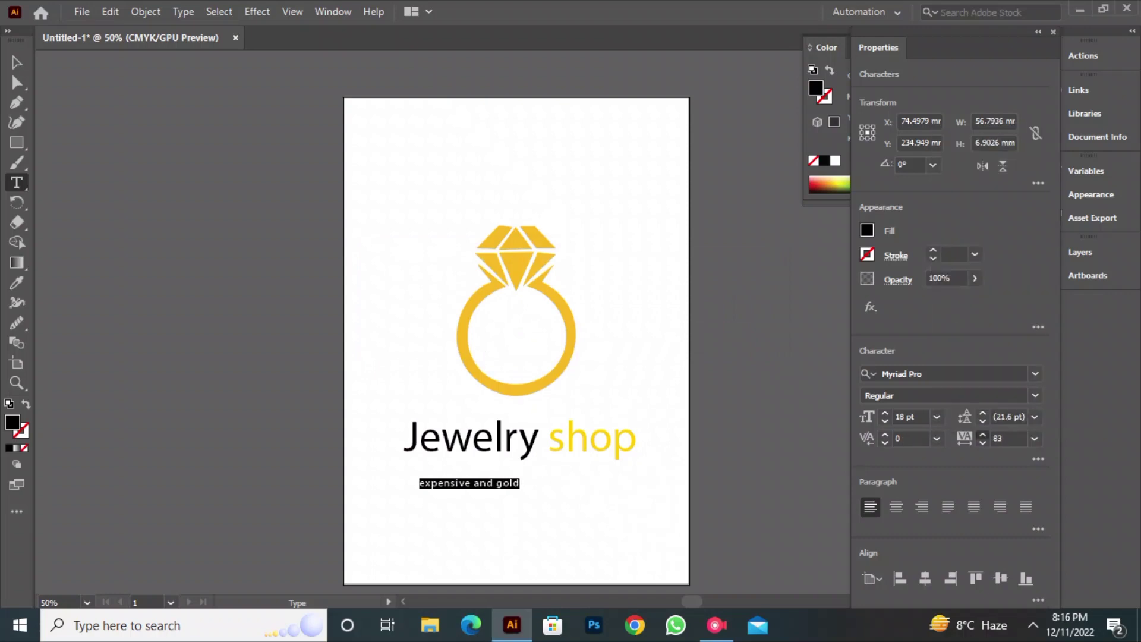
pyautogui.click(1035, 438)
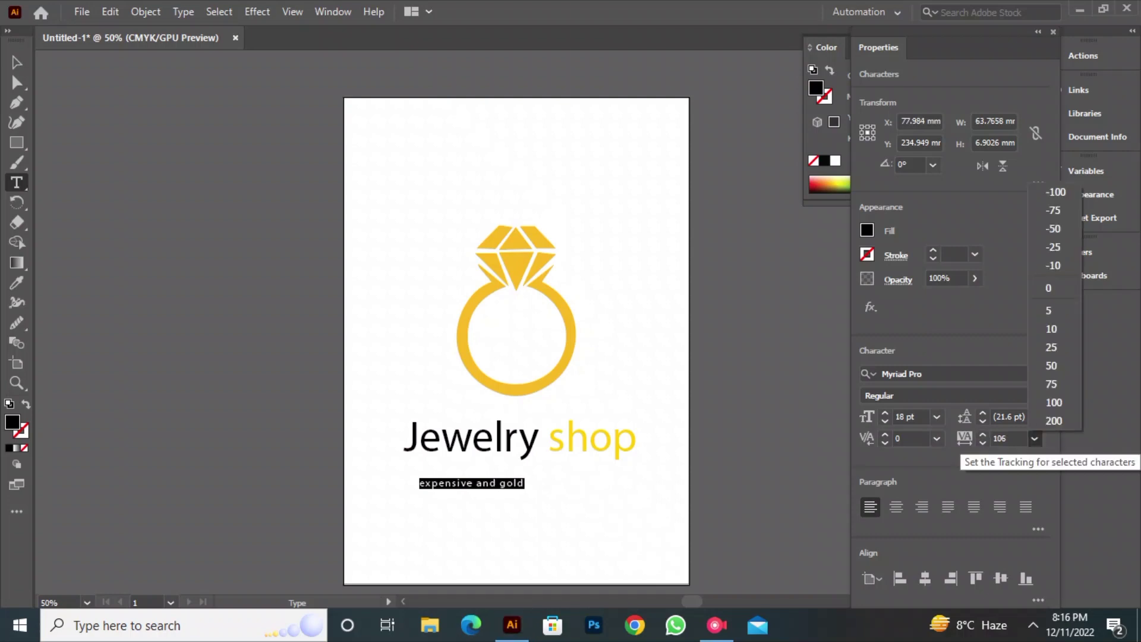
pyautogui.click(1063, 403)
pyautogui.click(982, 434)
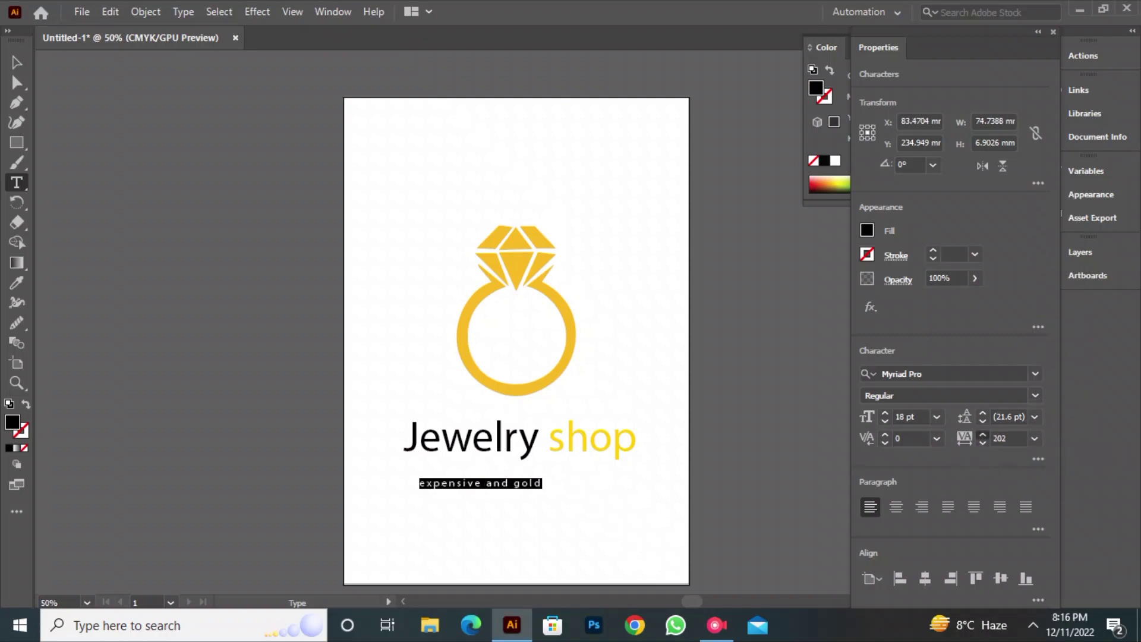
pyautogui.click(983, 434)
pyautogui.click(16, 63)
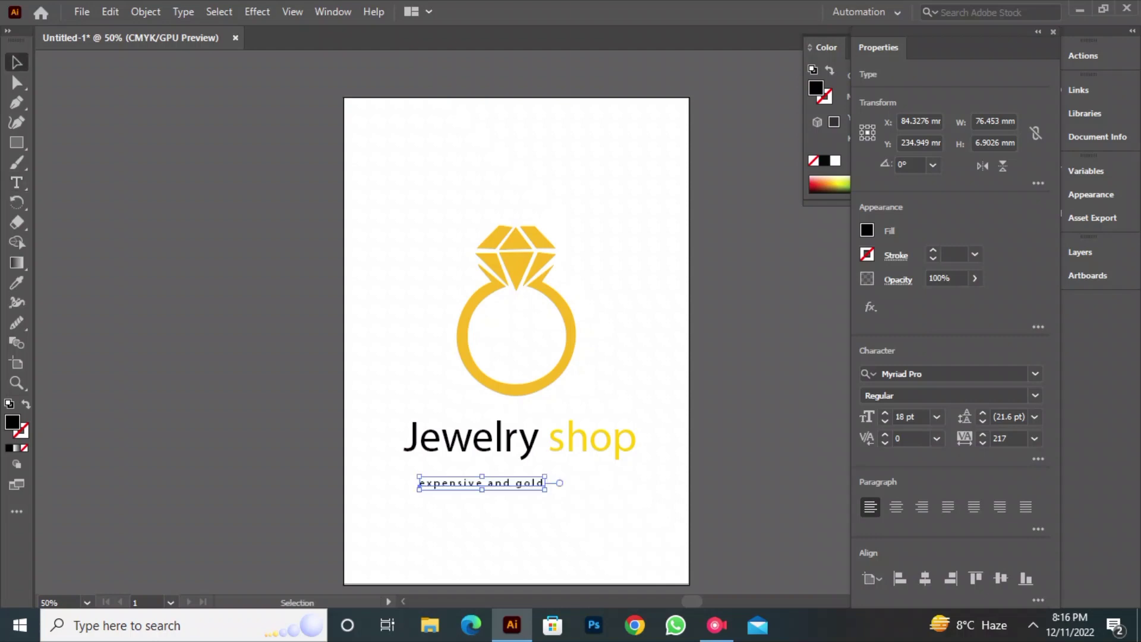
pyautogui.click(178, 190)
# - Move the tagline up so it is centred close beneath the title and stretch it to about 77 mm wide
pyautogui.moveTo(421, 484); pyautogui.dragTo(453, 473)
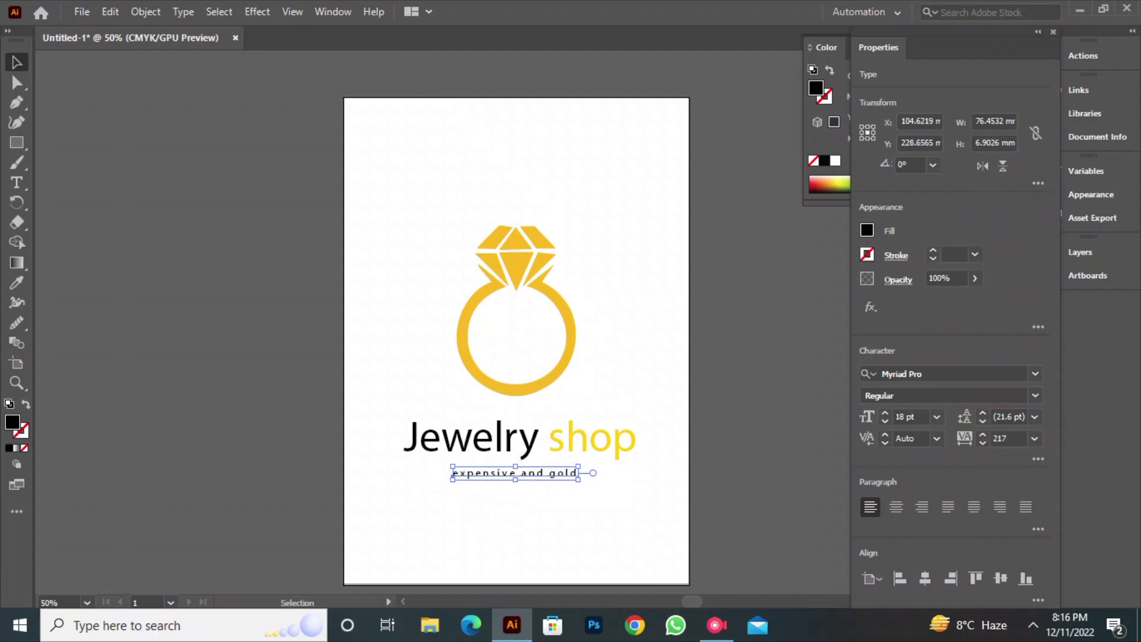
pyautogui.moveTo(579, 479); pyautogui.dragTo(579, 480)
pyautogui.click(597, 476)
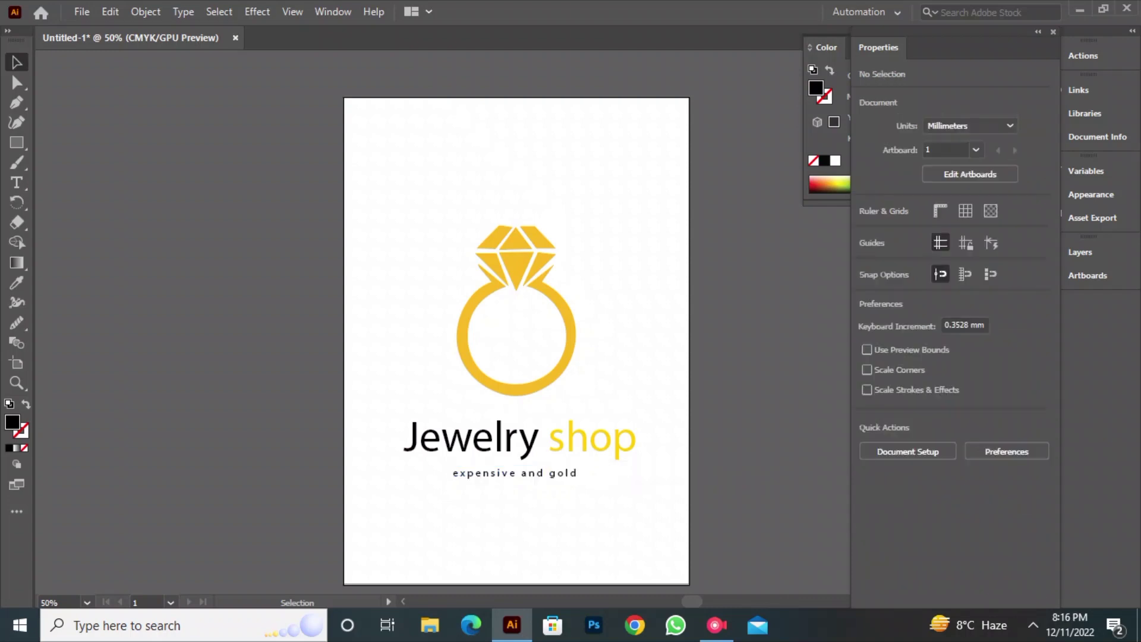
pyautogui.click(564, 474)
pyautogui.moveTo(578, 480); pyautogui.dragTo(606, 480)
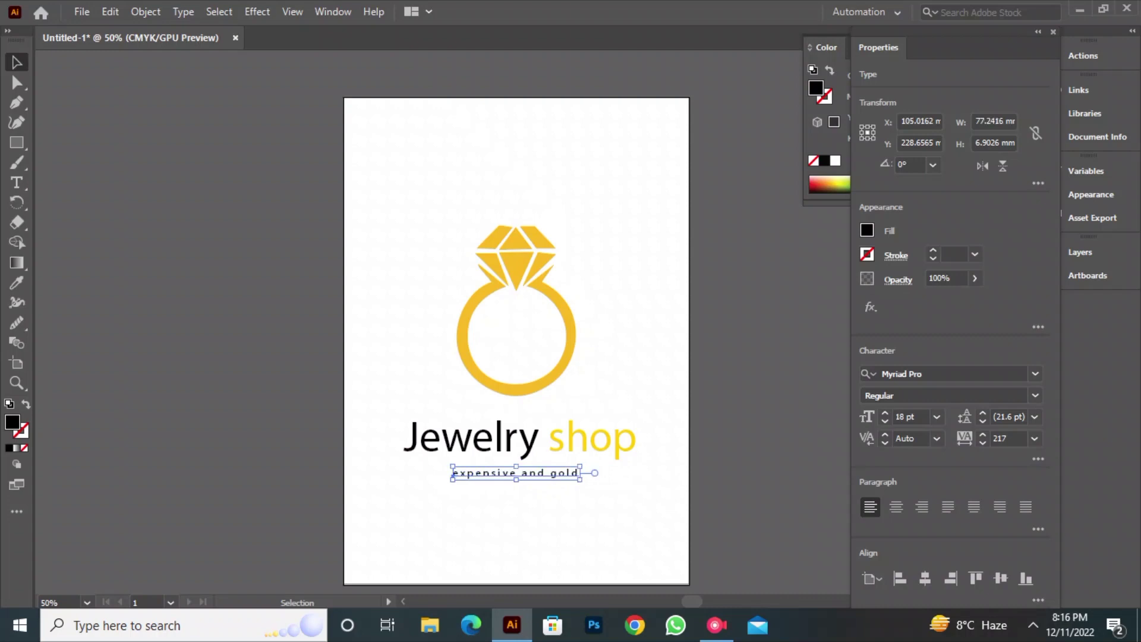
# - Select all the tagline's characters and increase their tracking to 376
pyautogui.press('t')
pyautogui.hotkey('ctrl', 'a')
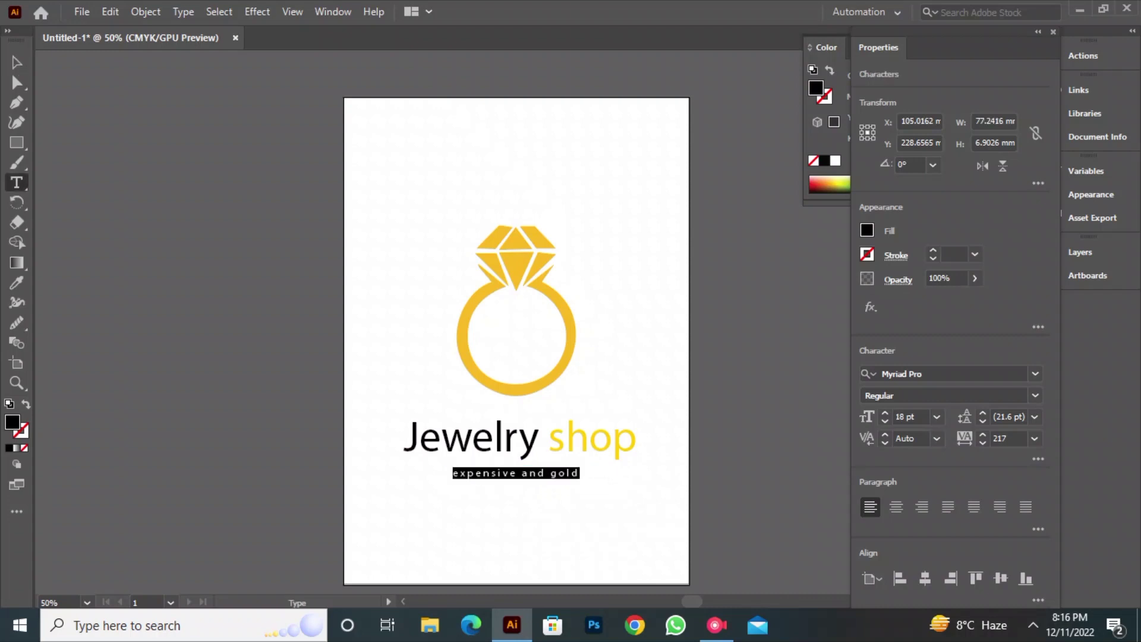
pyautogui.click(983, 434)
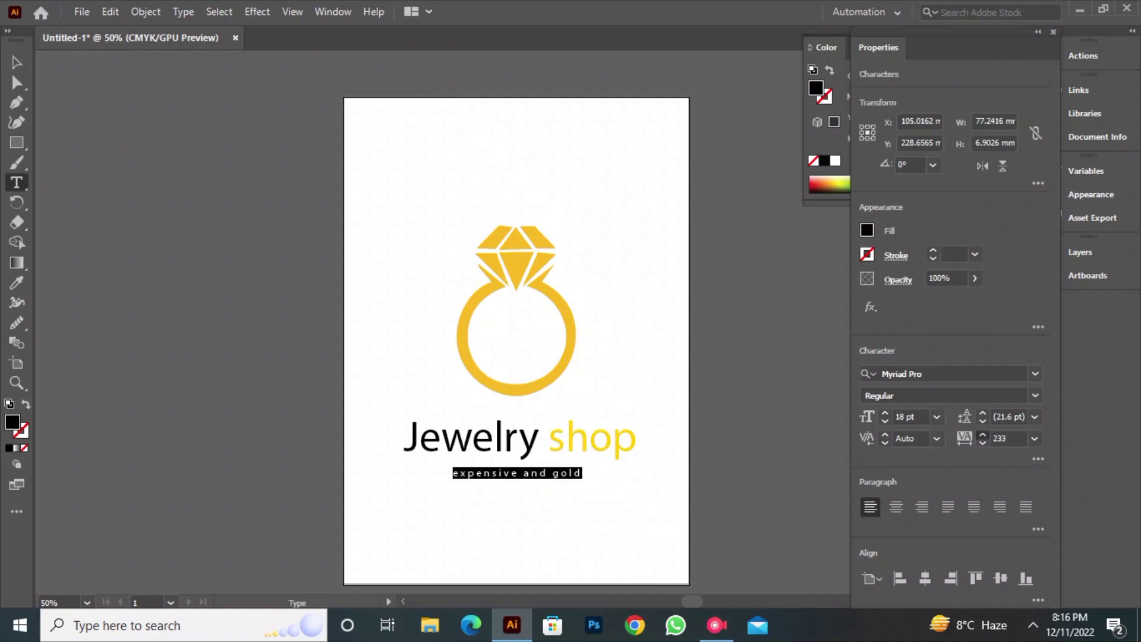
pyautogui.click(982, 434)
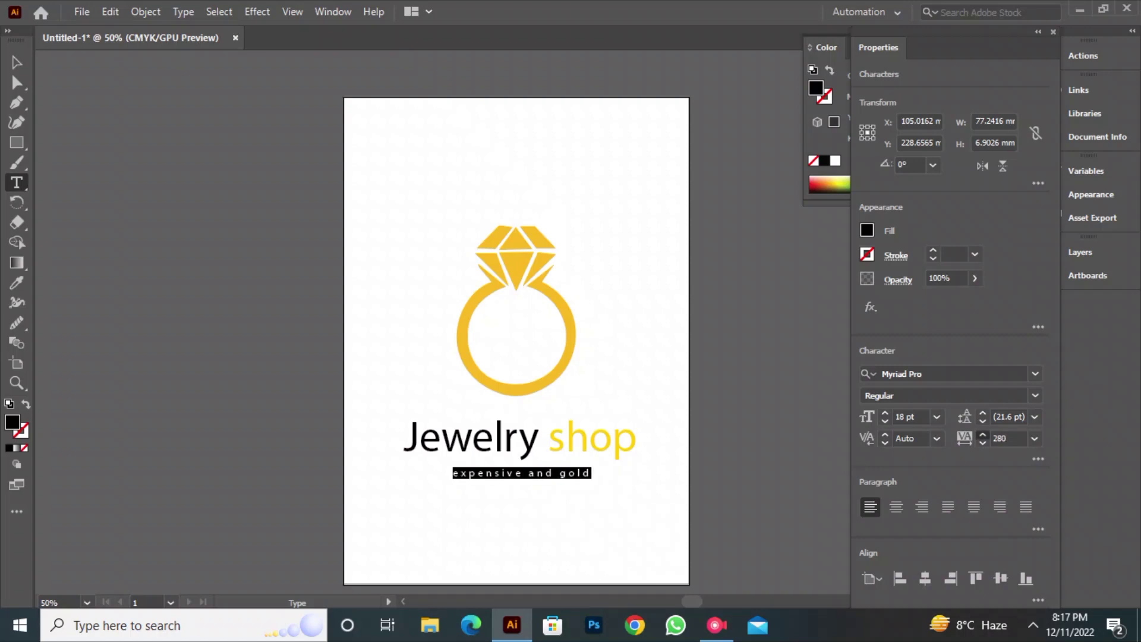
pyautogui.click(982, 433)
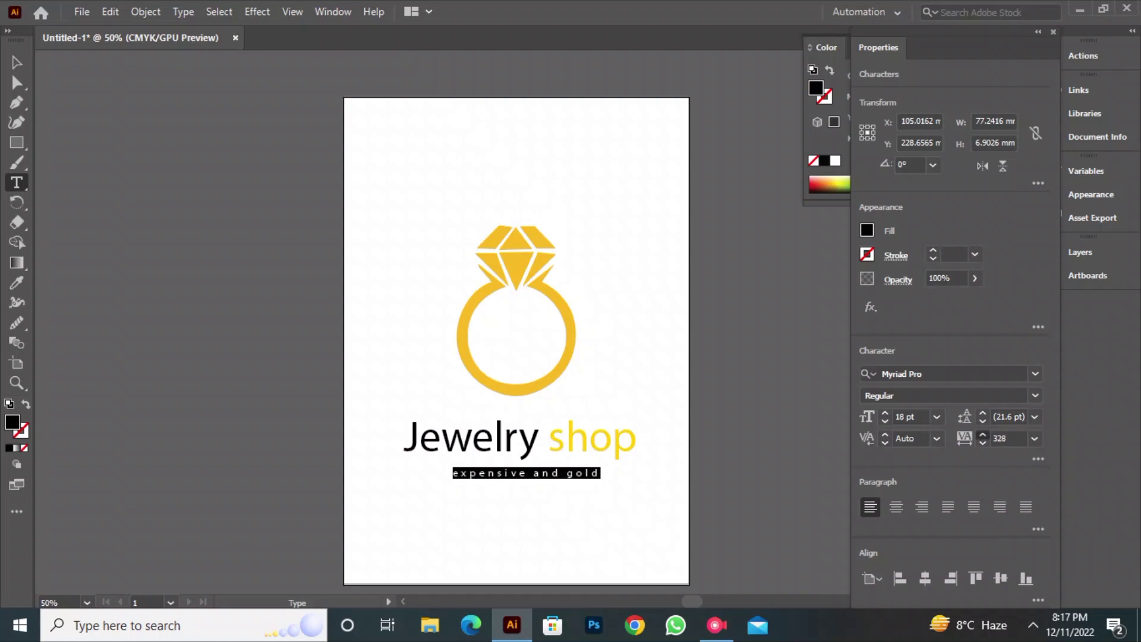
pyautogui.click(982, 434)
pyautogui.click(982, 434)
pyautogui.click(982, 434)
pyautogui.click(982, 433)
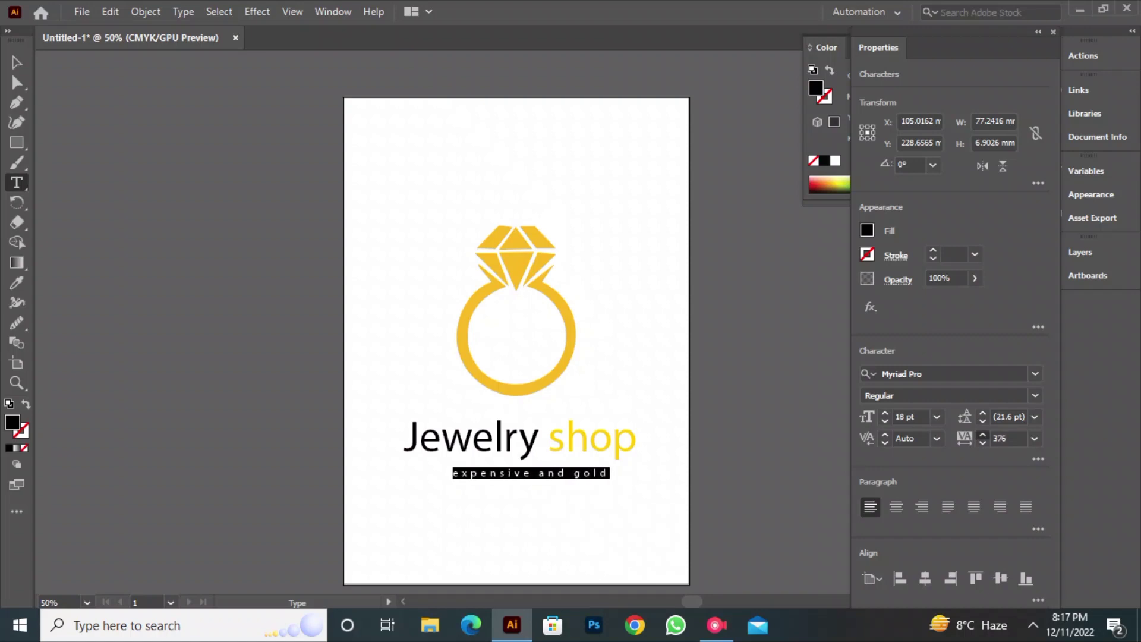
pyautogui.click(982, 434)
# - Shift the widened tagline slightly left and up to recentre it beneath the "Jewelry shop" title
pyautogui.click(16, 62)
pyautogui.click(178, 178)
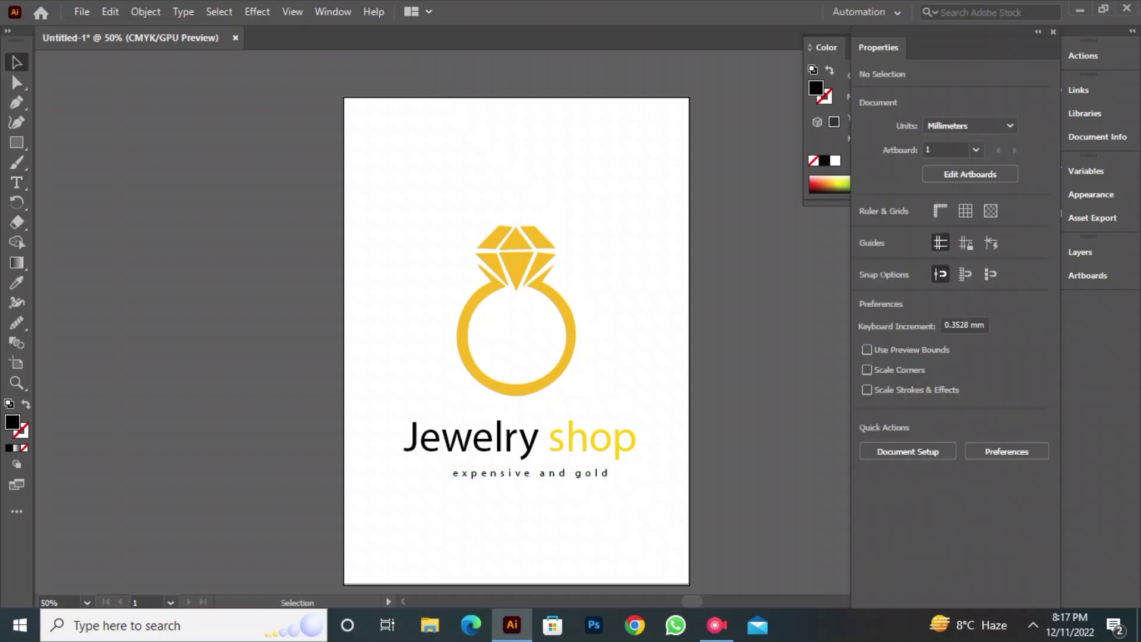
pyautogui.moveTo(533, 473); pyautogui.dragTo(525, 472)
pyautogui.click(552, 523)
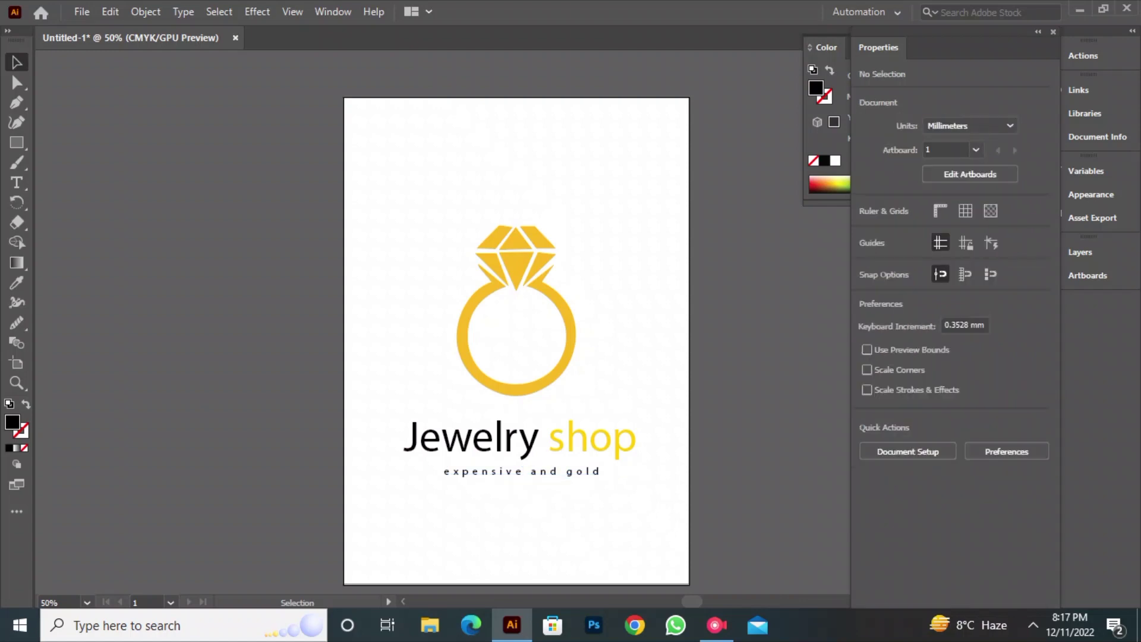